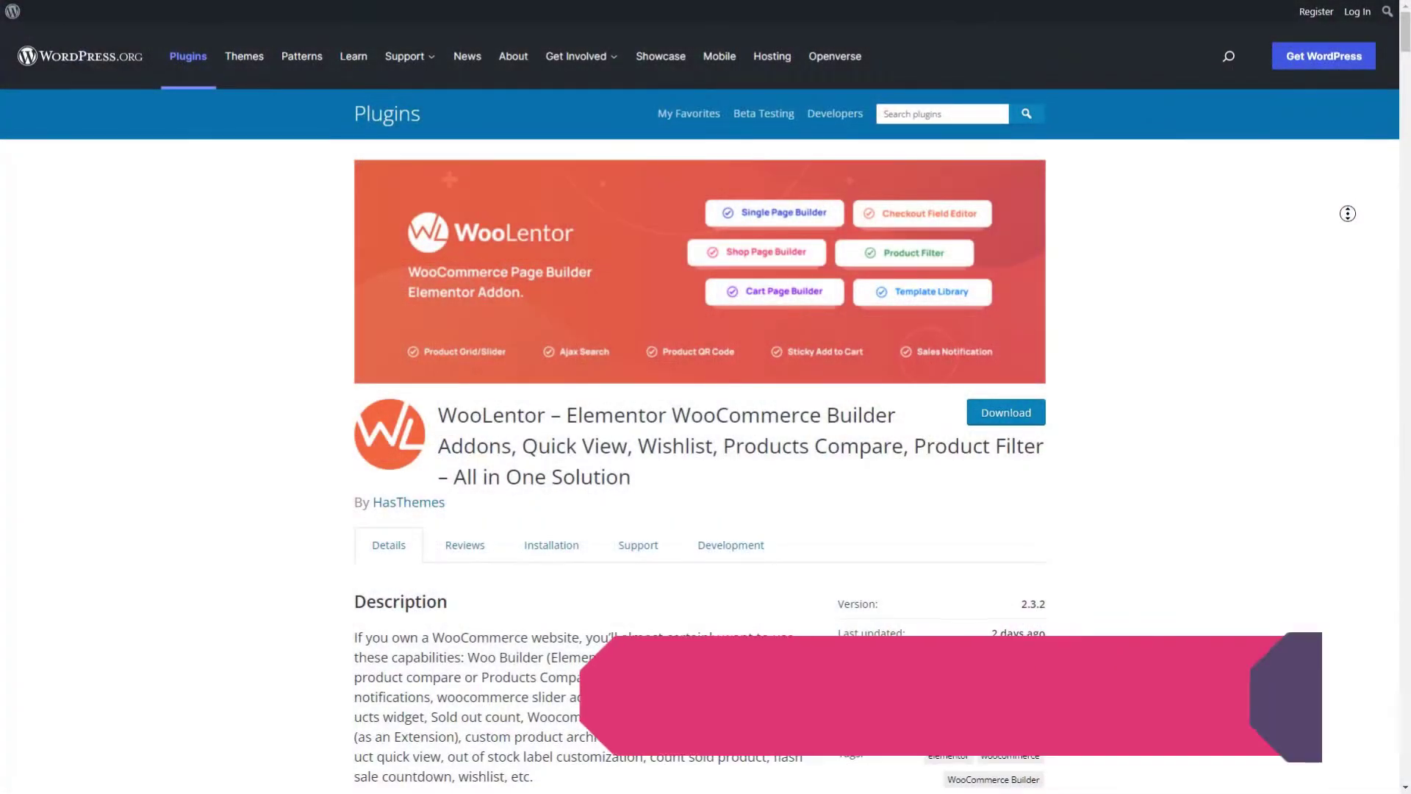
Scroll down the WordPress.org WooLentor plugin page through its header and Description section.
scroll(1347, 213, down, 1)
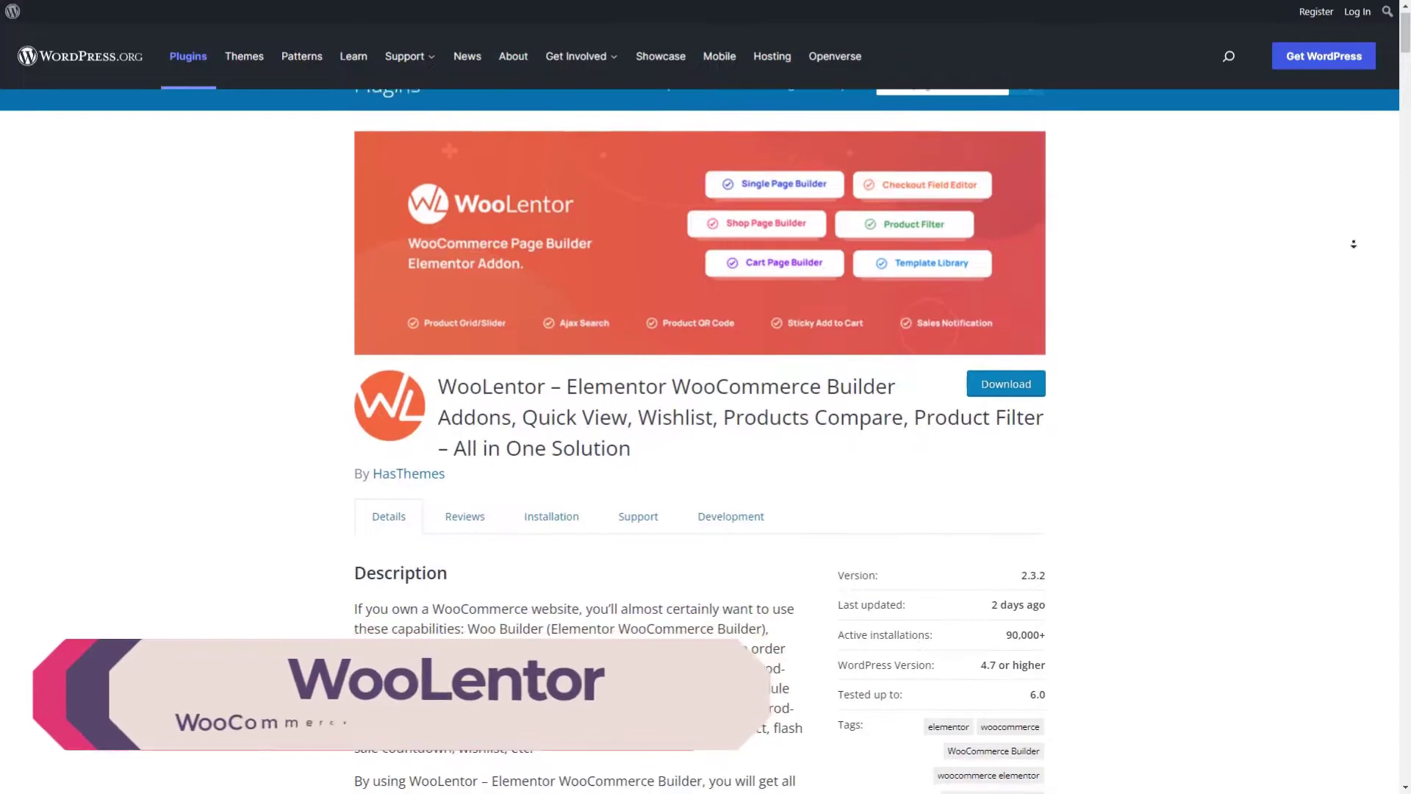
scroll(1353, 244, down, 2)
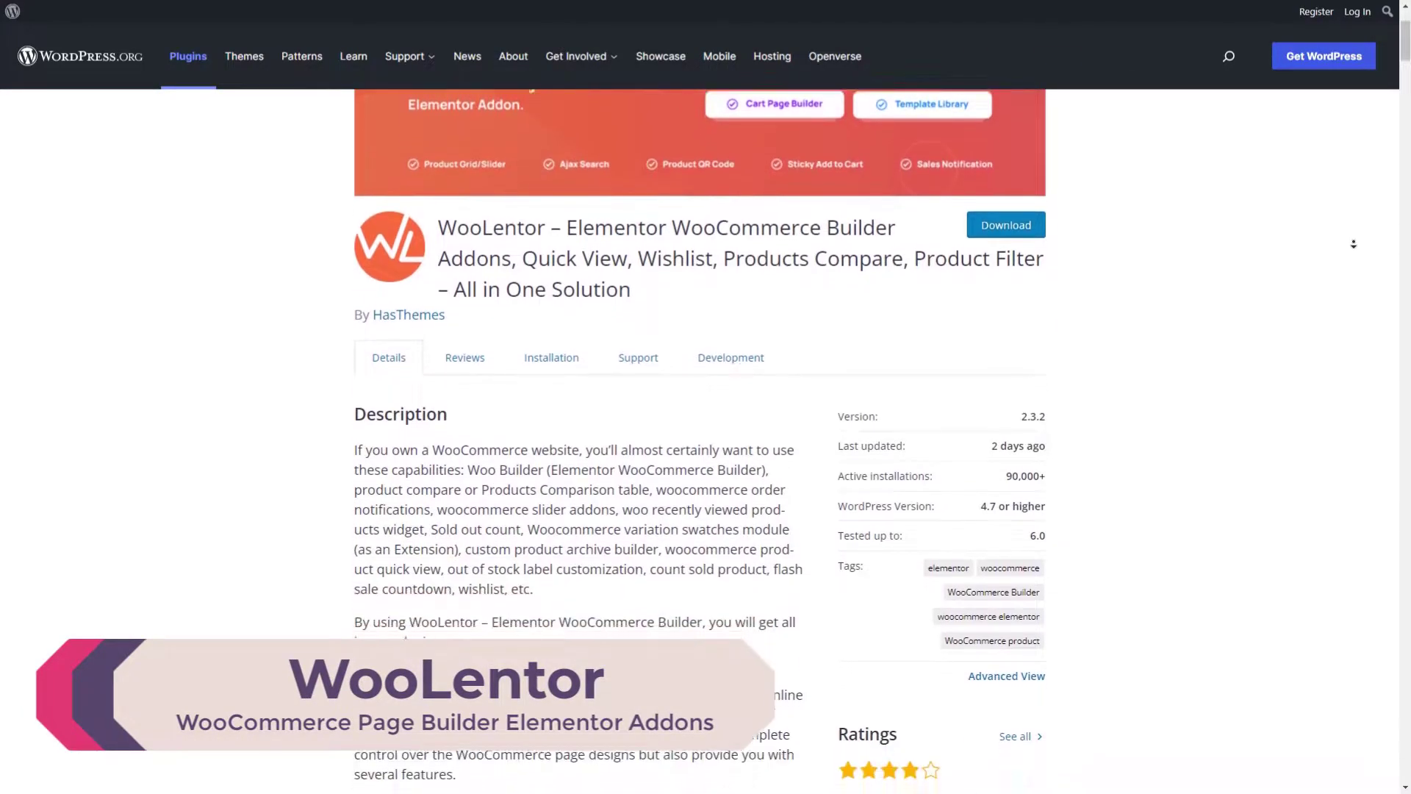
scroll(1353, 244, down, 2)
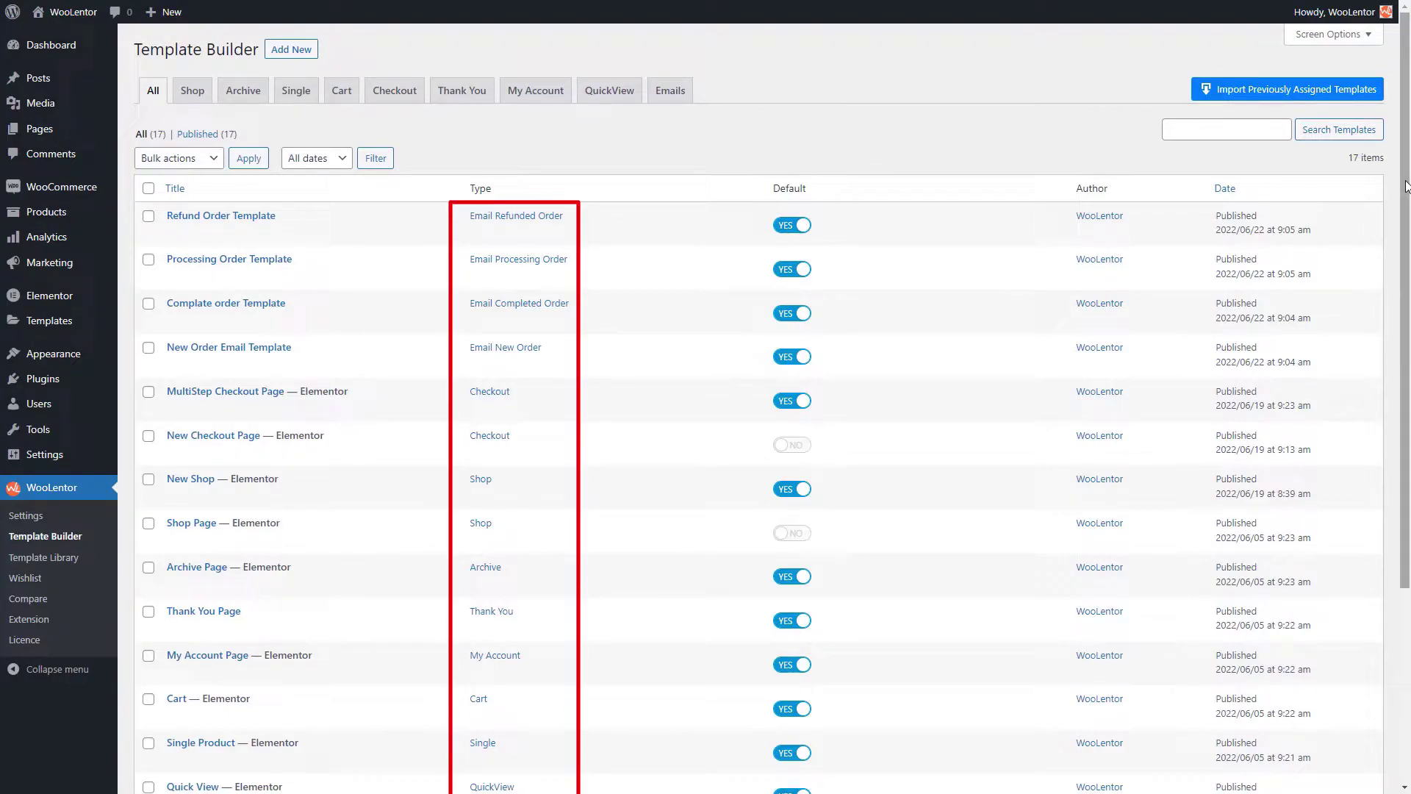
Filter the Template Builder list by Shop, Archive, Single, Cart, Checkout and Thank You in turn.
drag(1406, 186, 1407, 309)
scroll(204, 452, down, 1)
scroll(184, 66, up, 4)
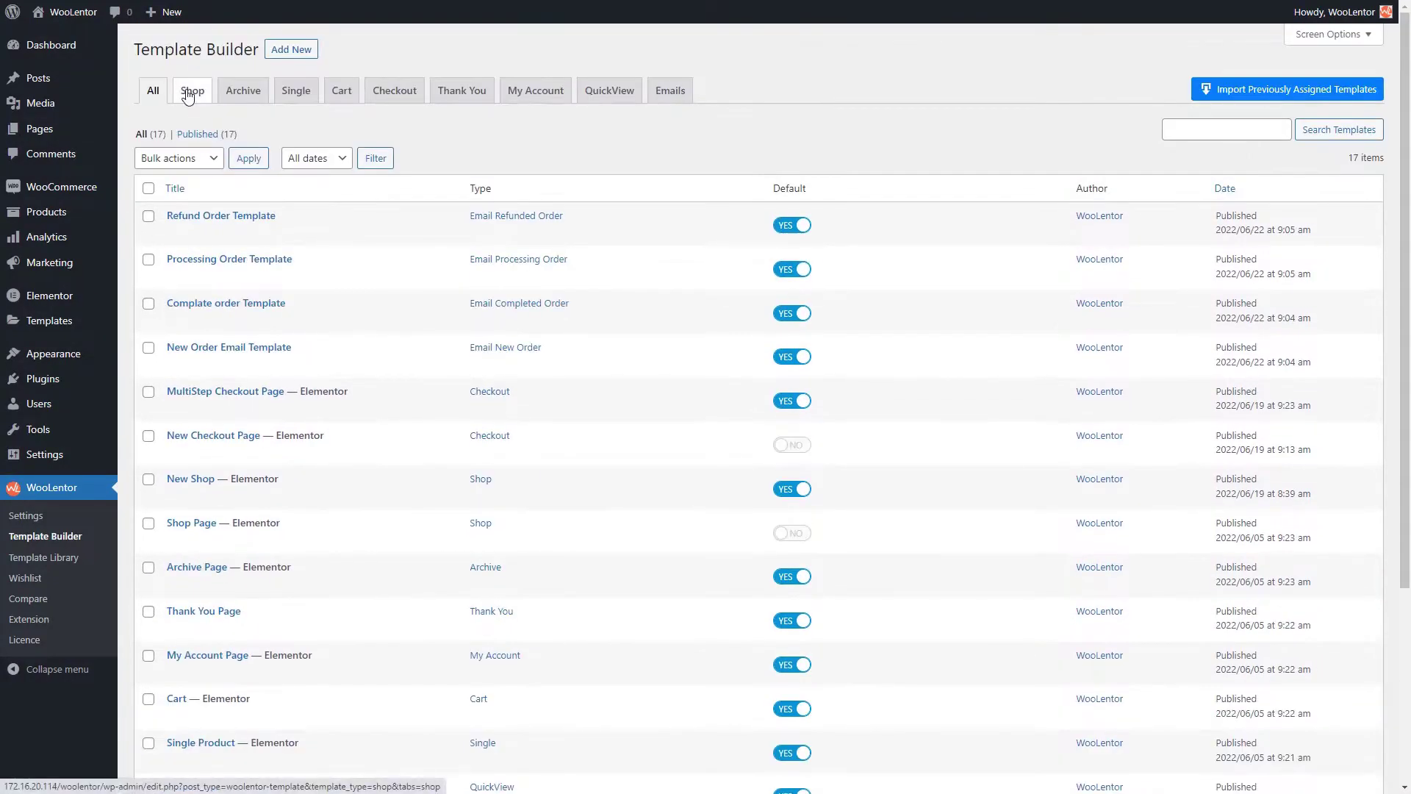
click(188, 94)
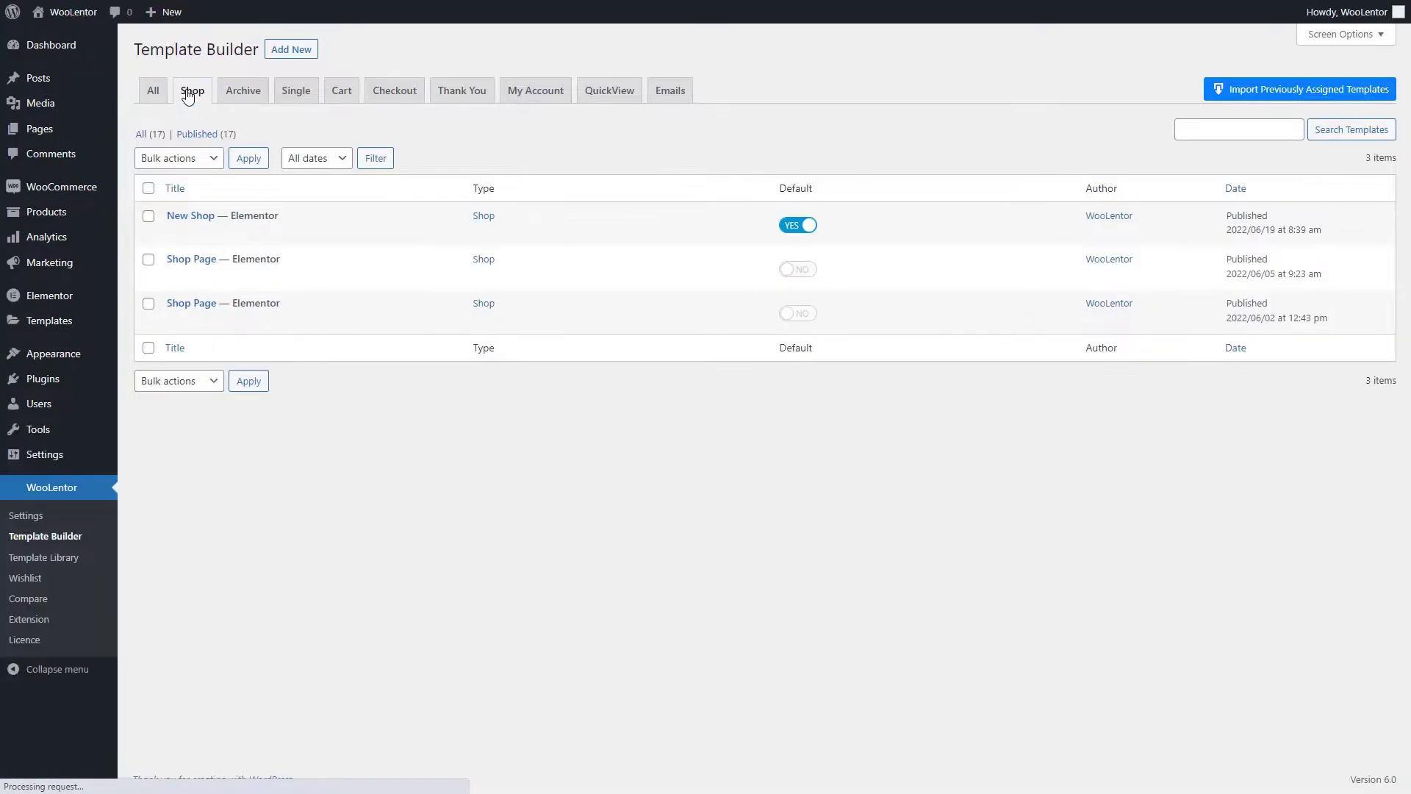
click(252, 96)
click(292, 99)
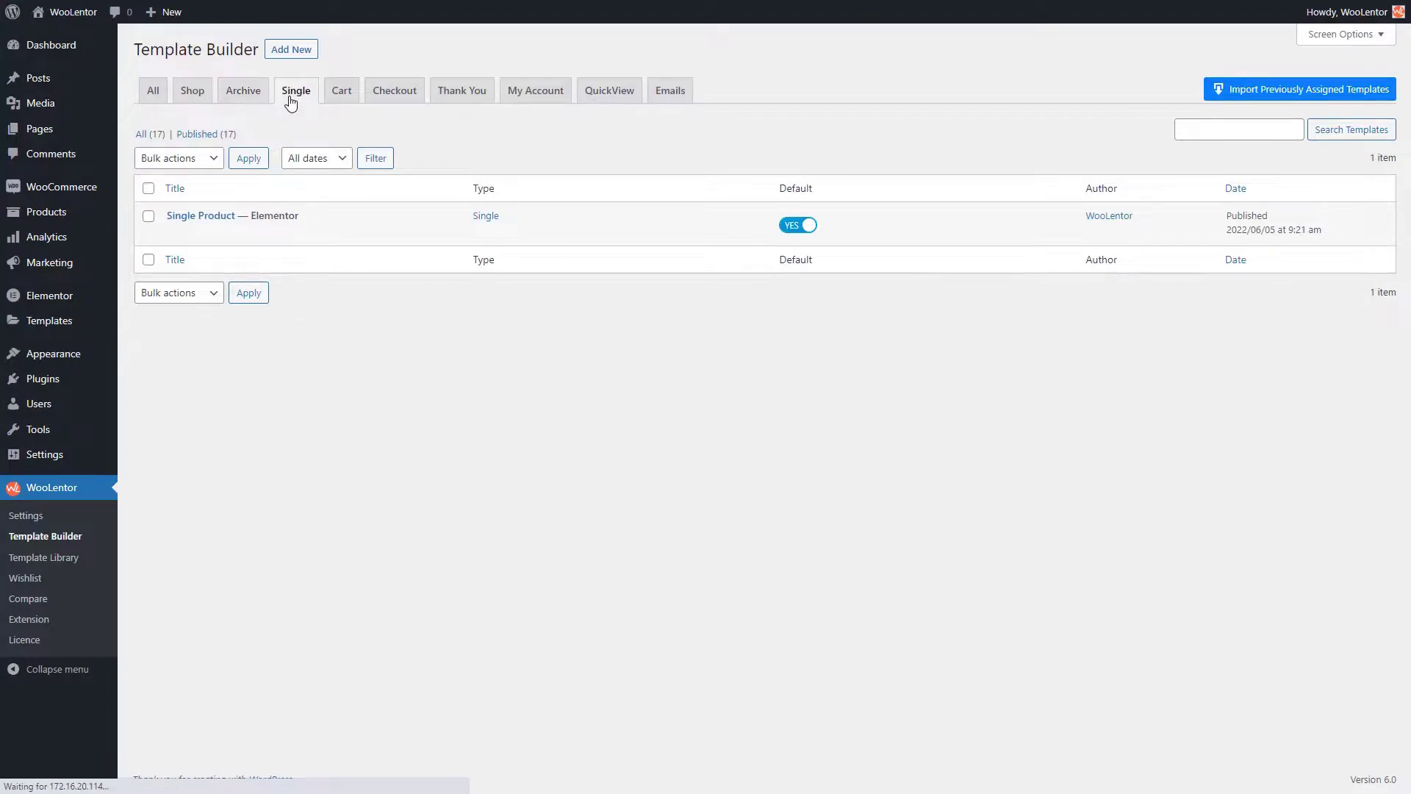
click(337, 102)
click(403, 103)
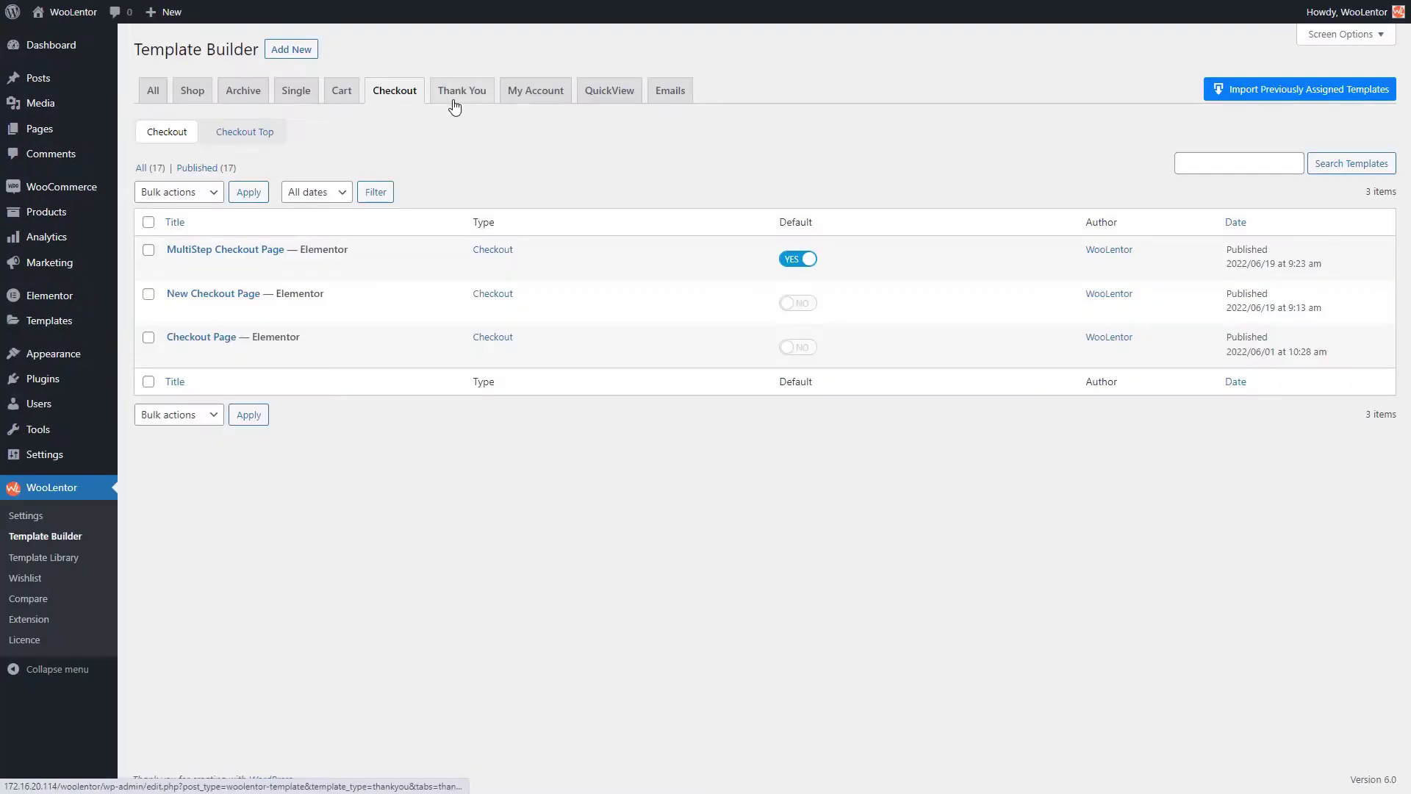
click(459, 107)
Filter to My Account templates, then open WooLentor Settings and view the Elements list.
click(527, 94)
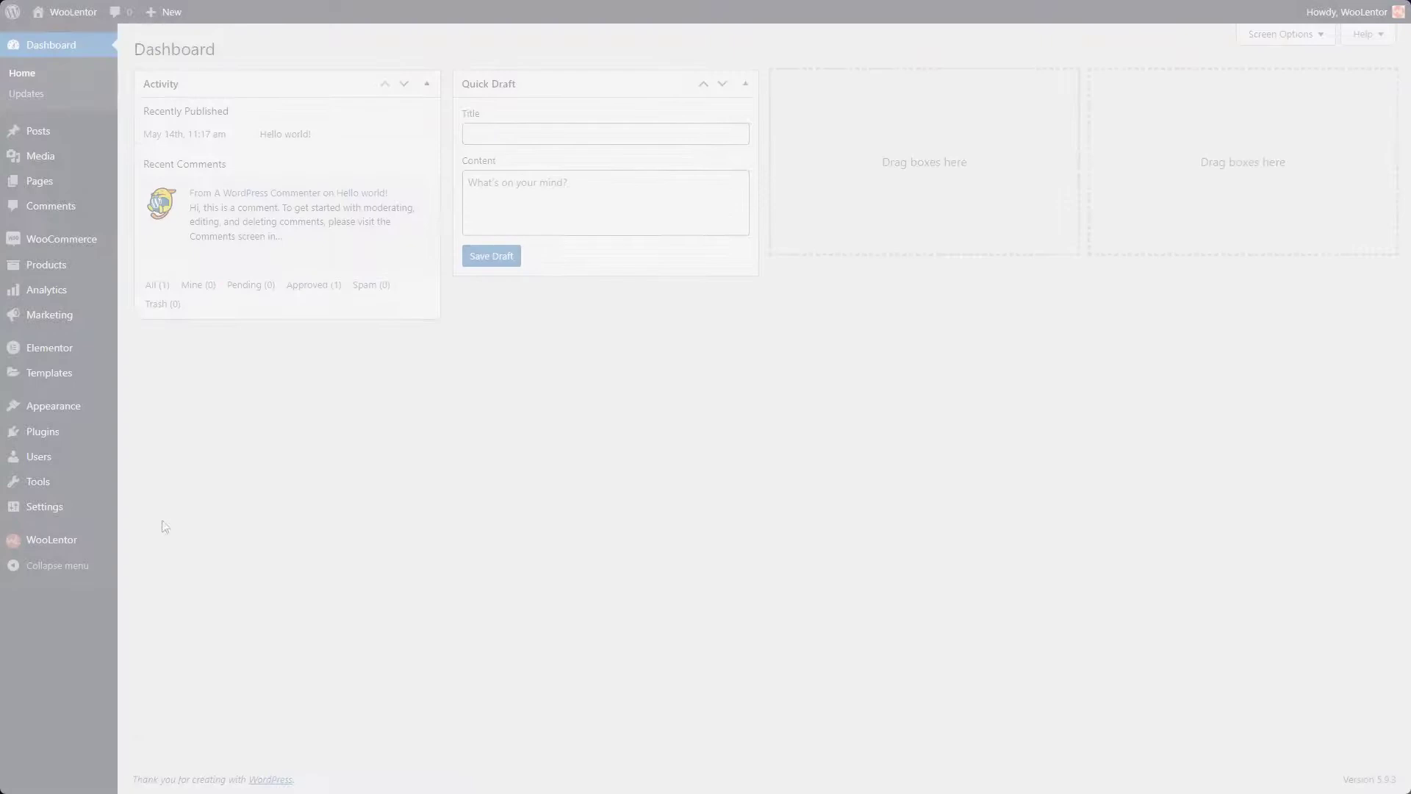
click(74, 544)
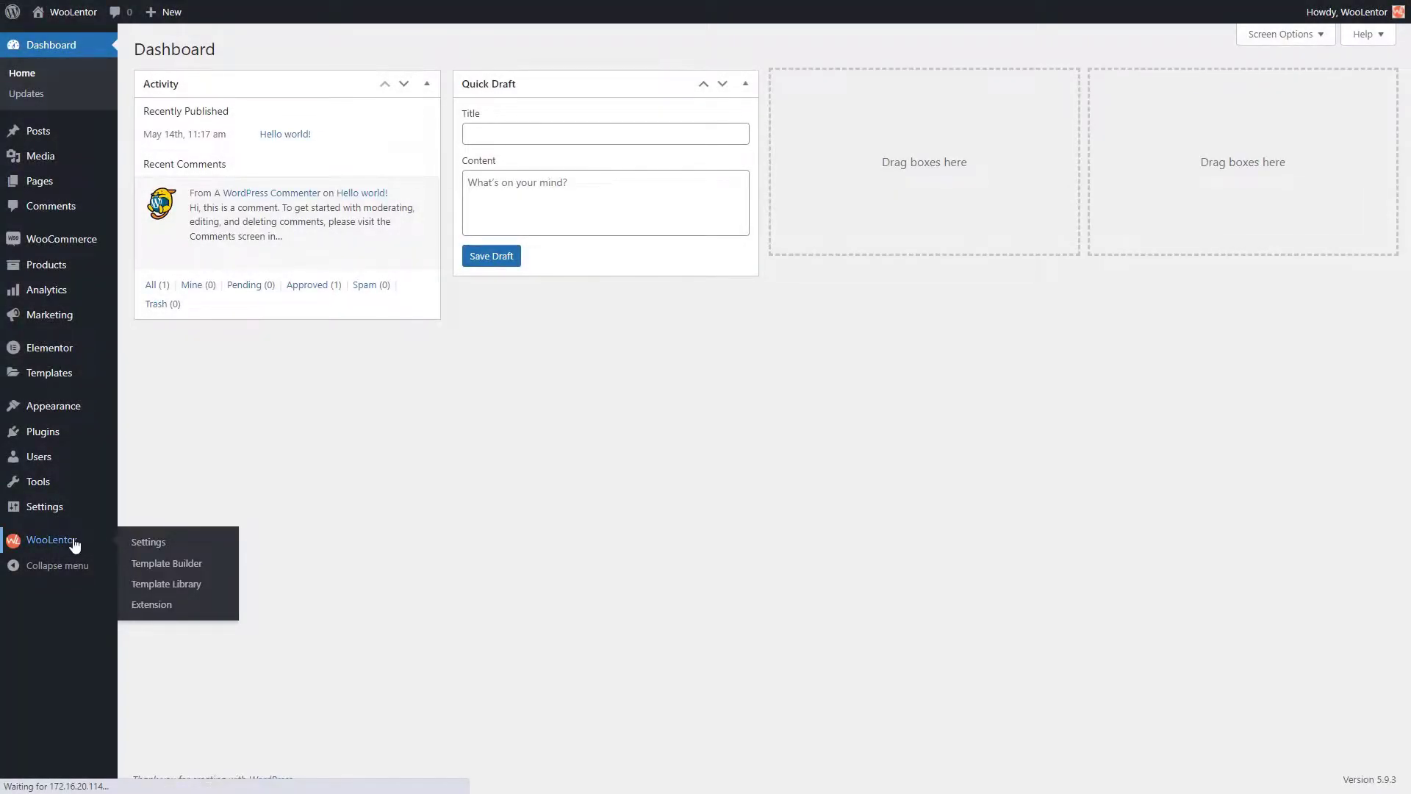
click(451, 49)
middle_click(452, 194)
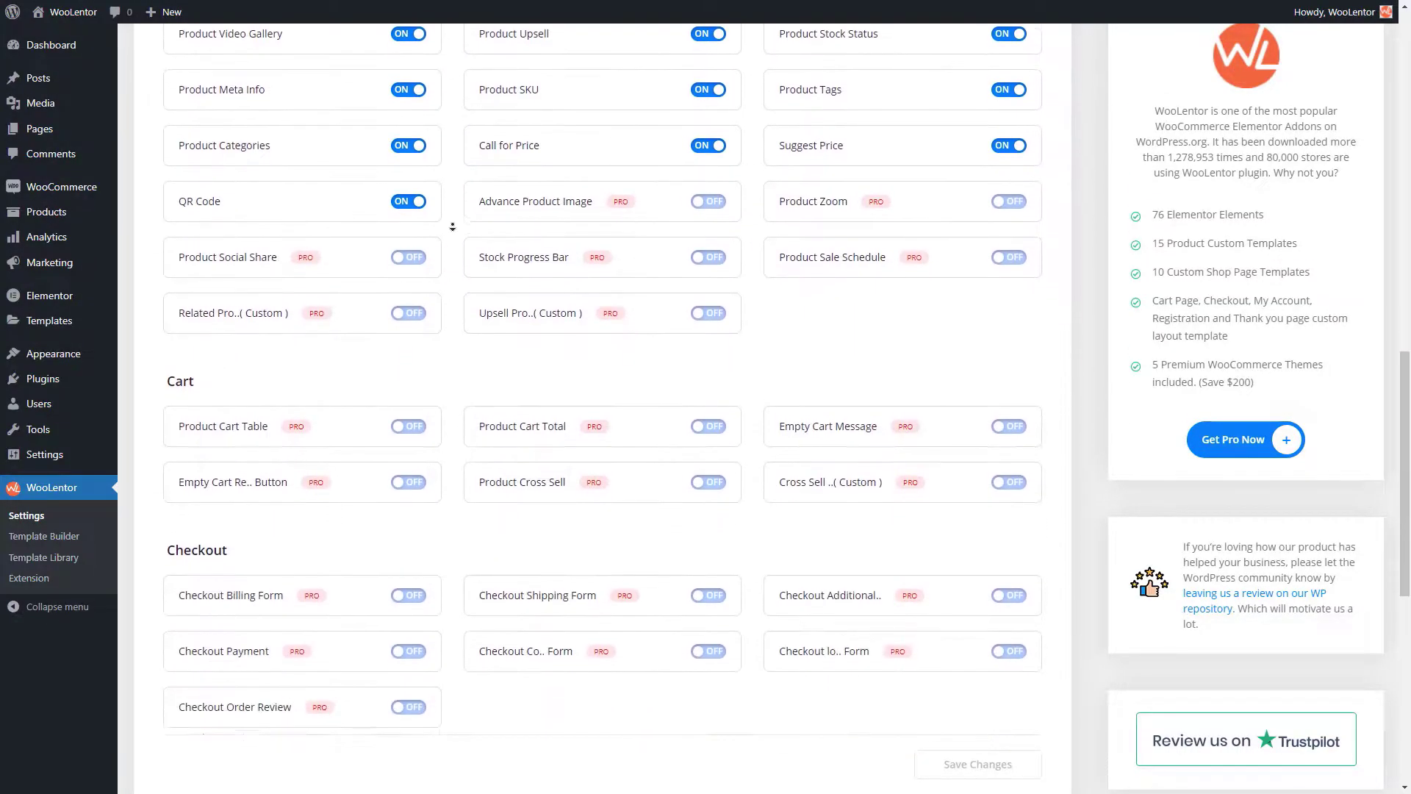
View the WooLentor Modules settings, then activate the WooLentor Pro plugin.
scroll(514, 147, up, 20)
click(558, 49)
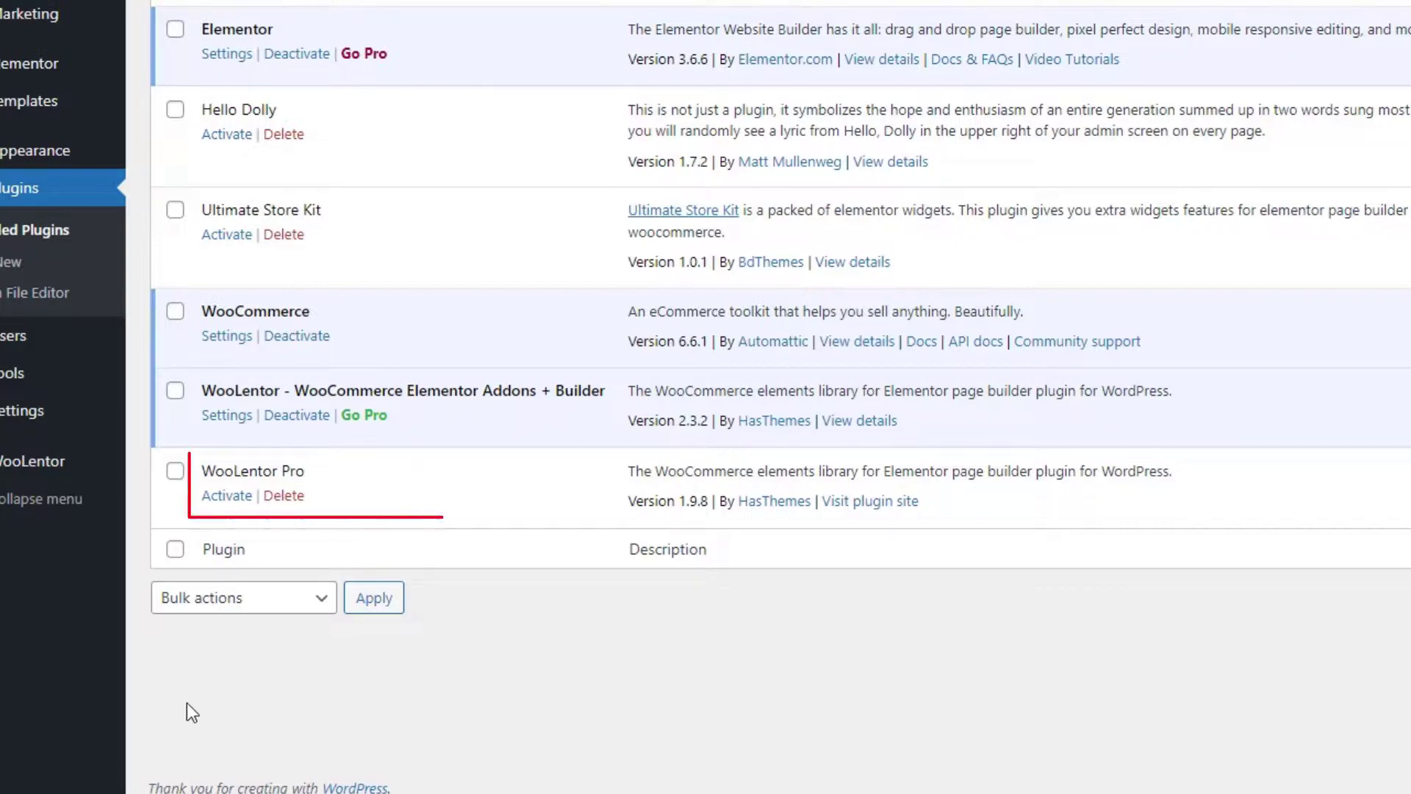
click(225, 504)
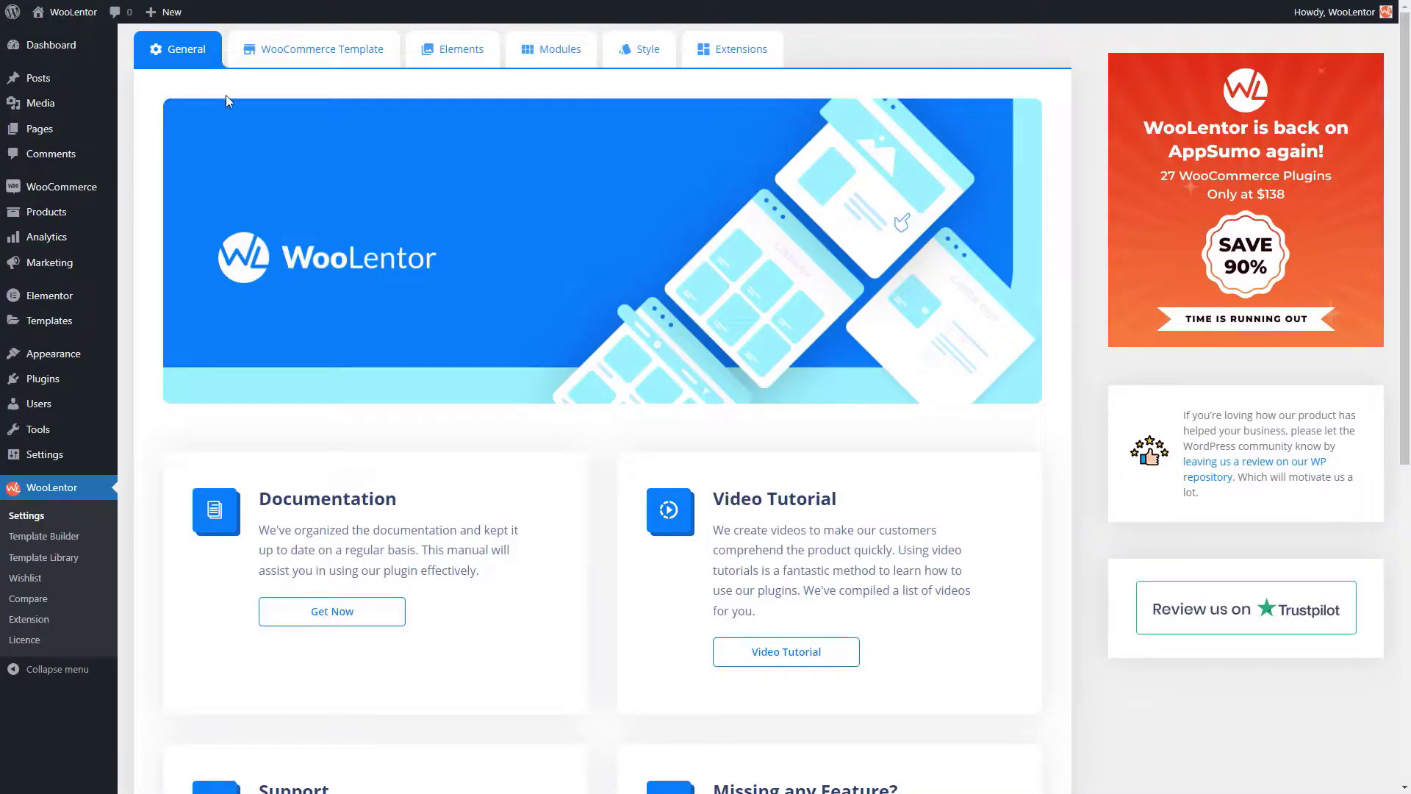
Scroll through the Elements tab's list of element switches.
click(445, 55)
scroll(450, 205, down, 2)
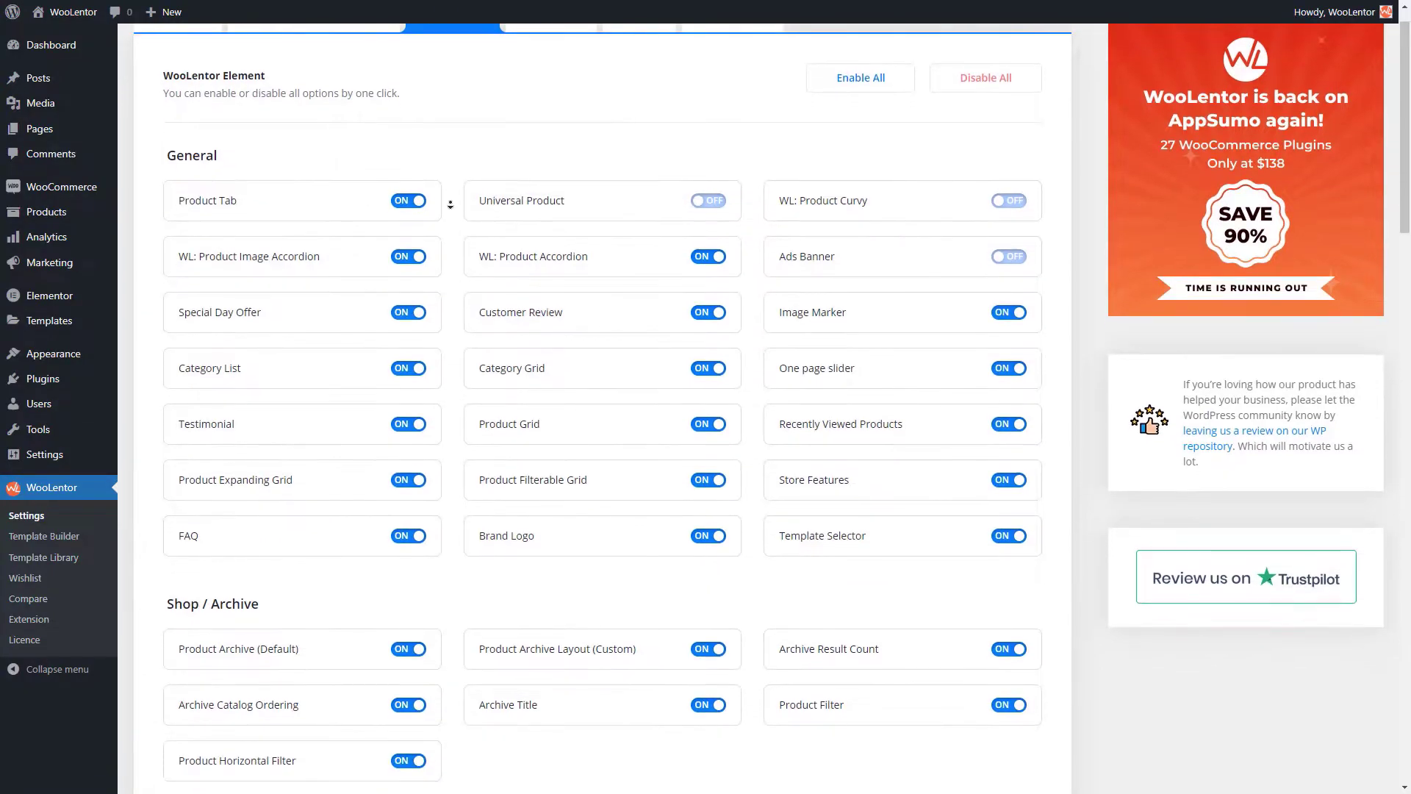
scroll(451, 205, down, 4)
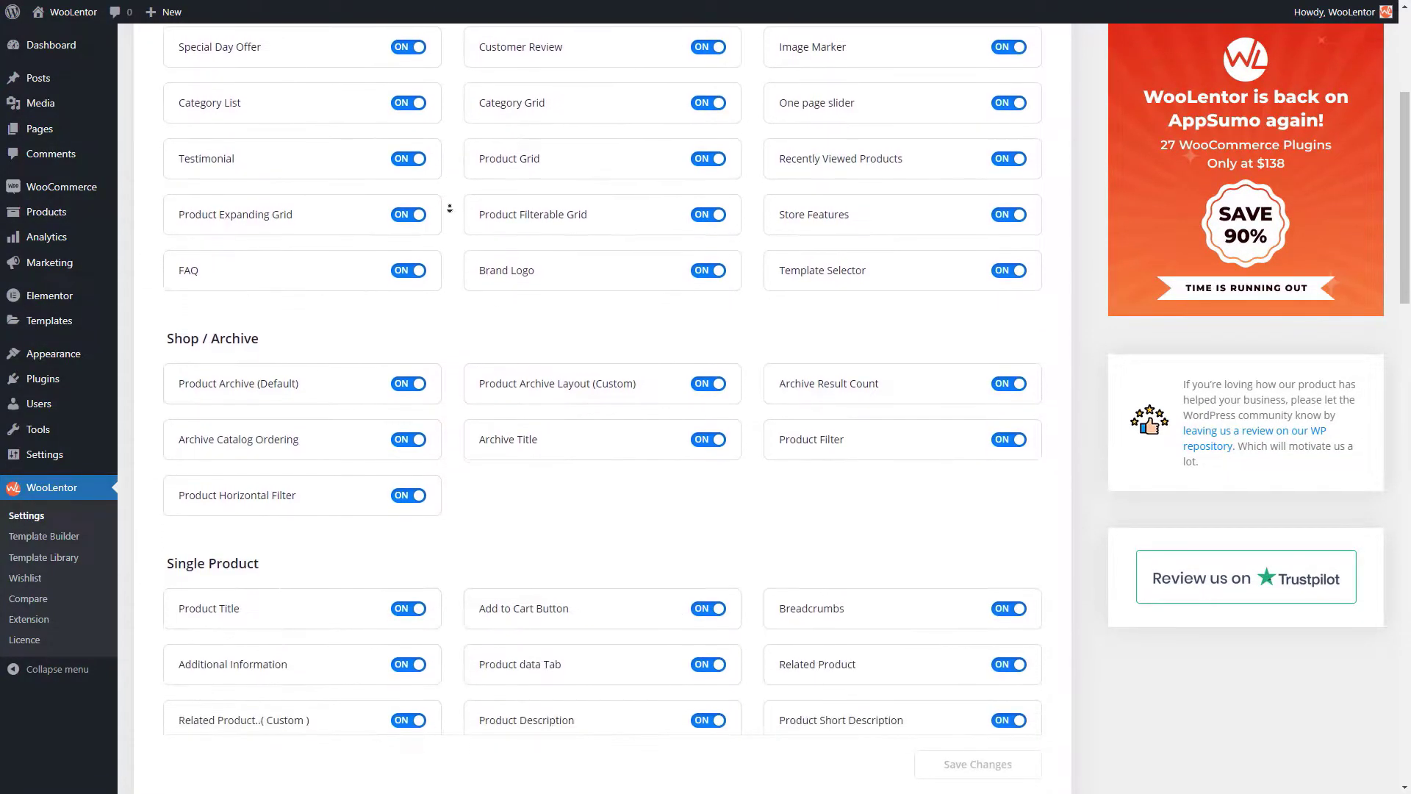
scroll(450, 209, down, 4)
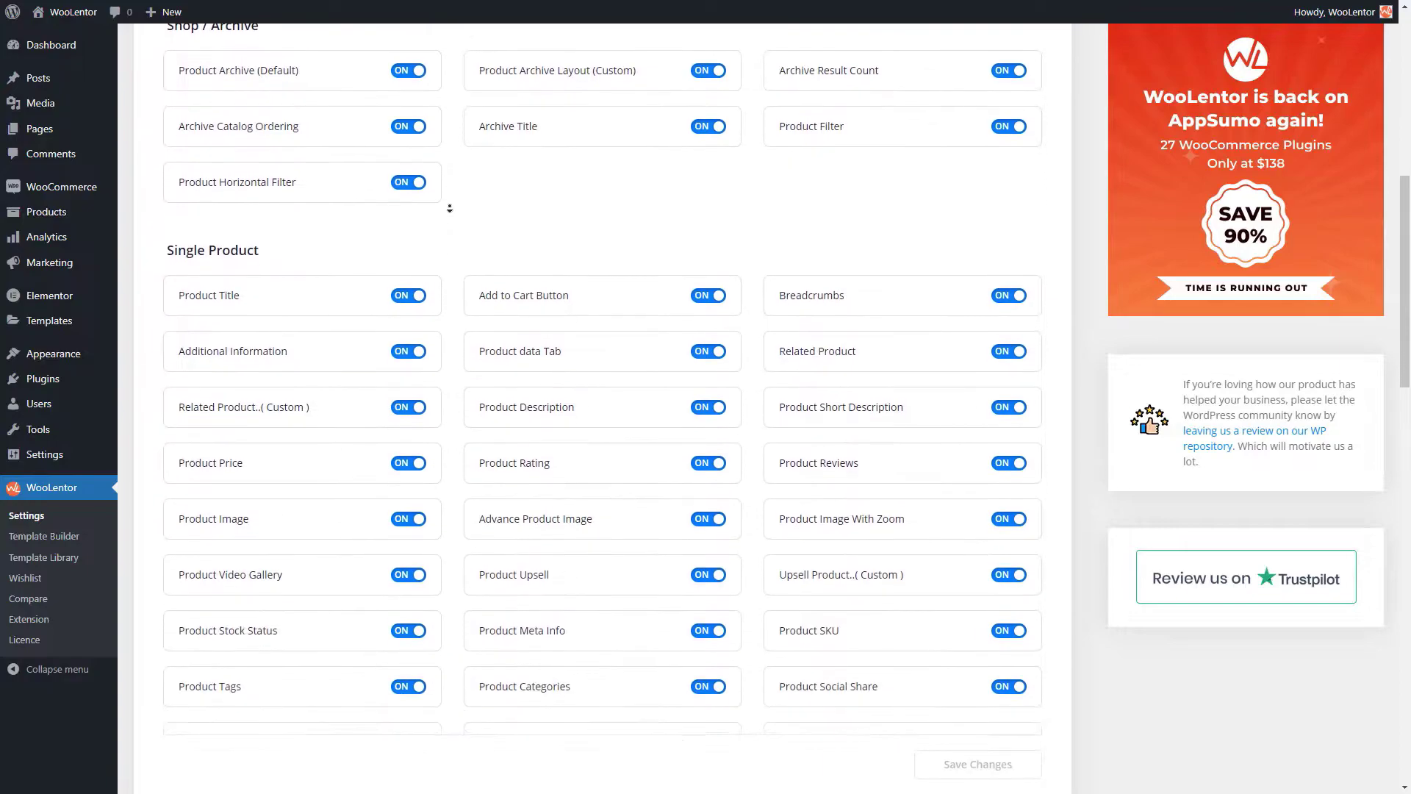
scroll(450, 208, down, 3)
scroll(450, 209, up, 10)
View the Modules tab, then scroll the General tab's help resource cards.
click(535, 52)
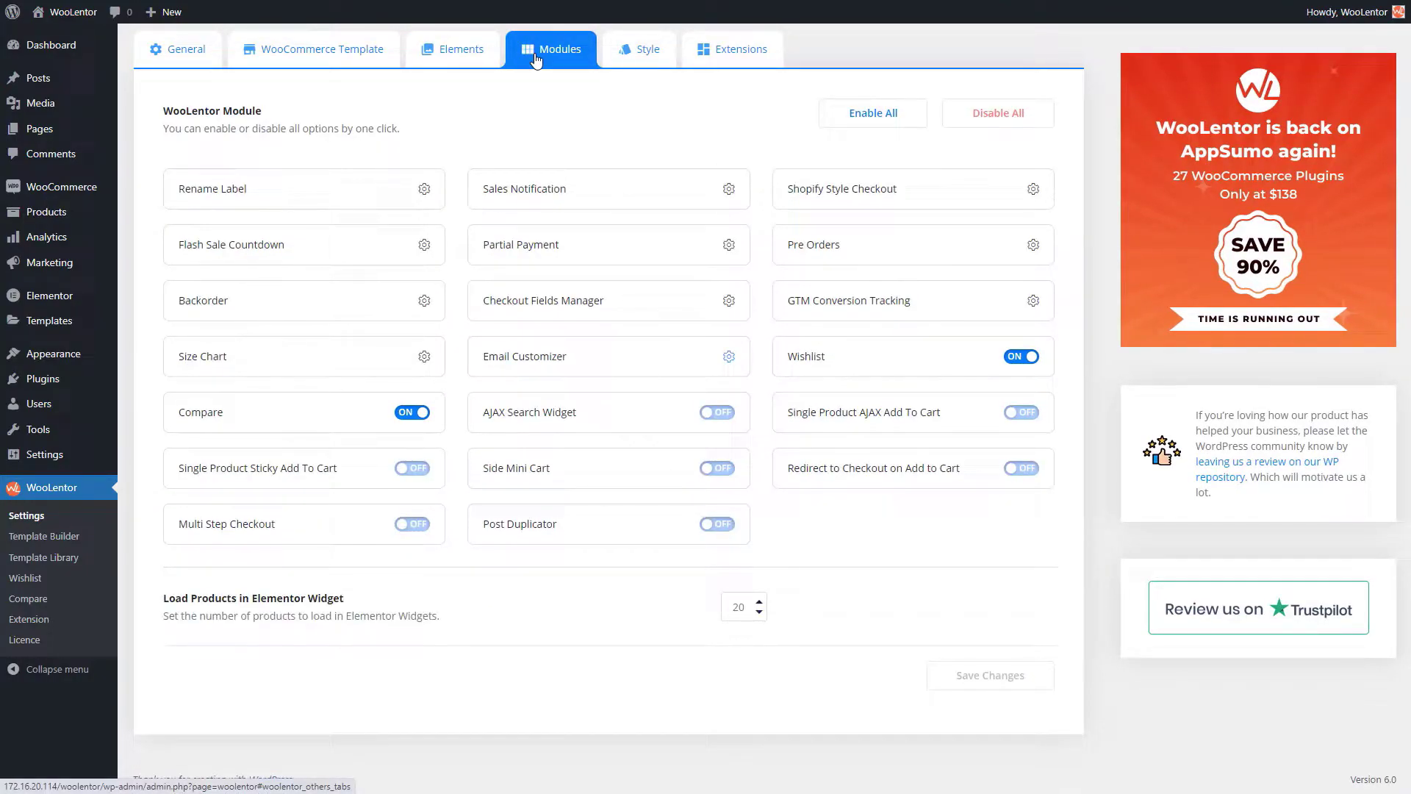
click(184, 50)
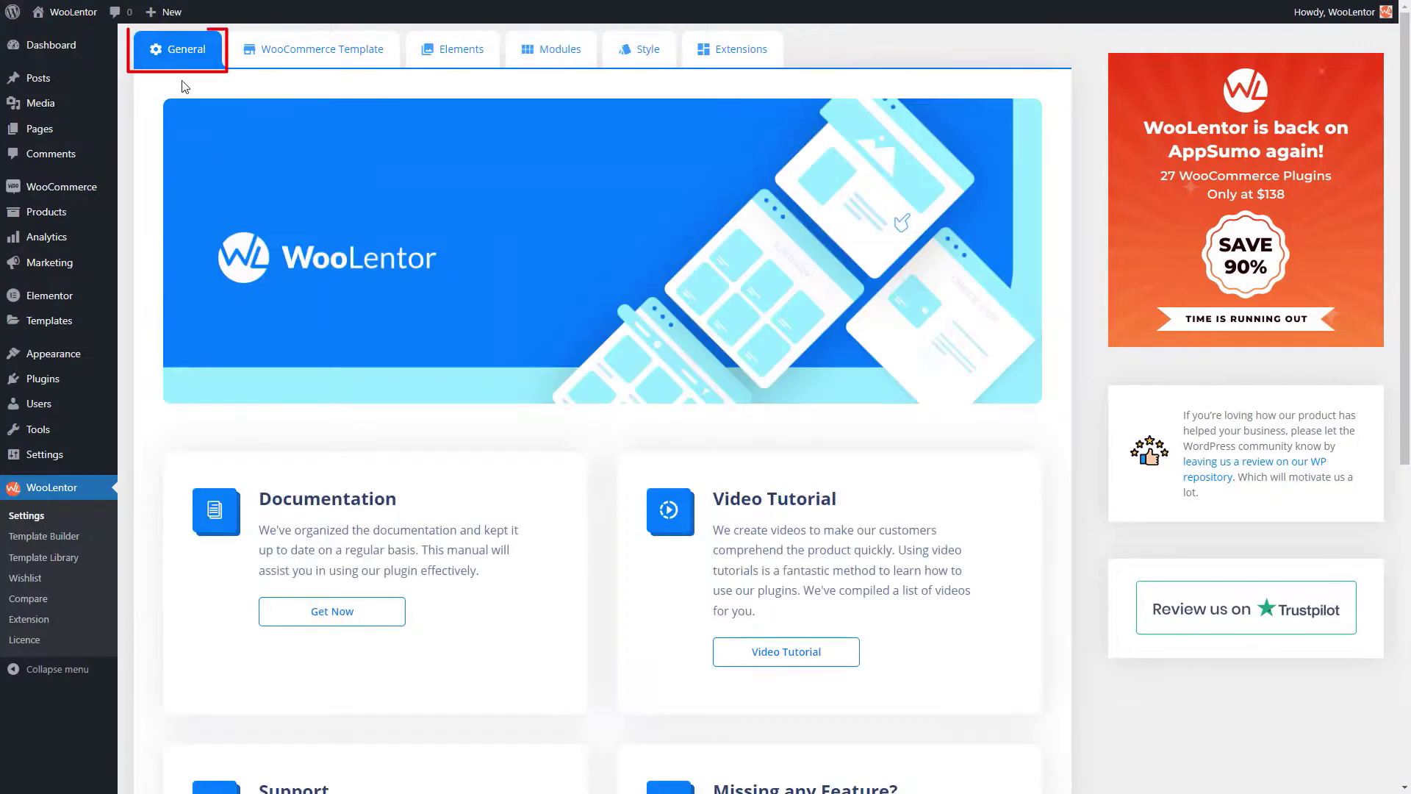
scroll(184, 90, down, 5)
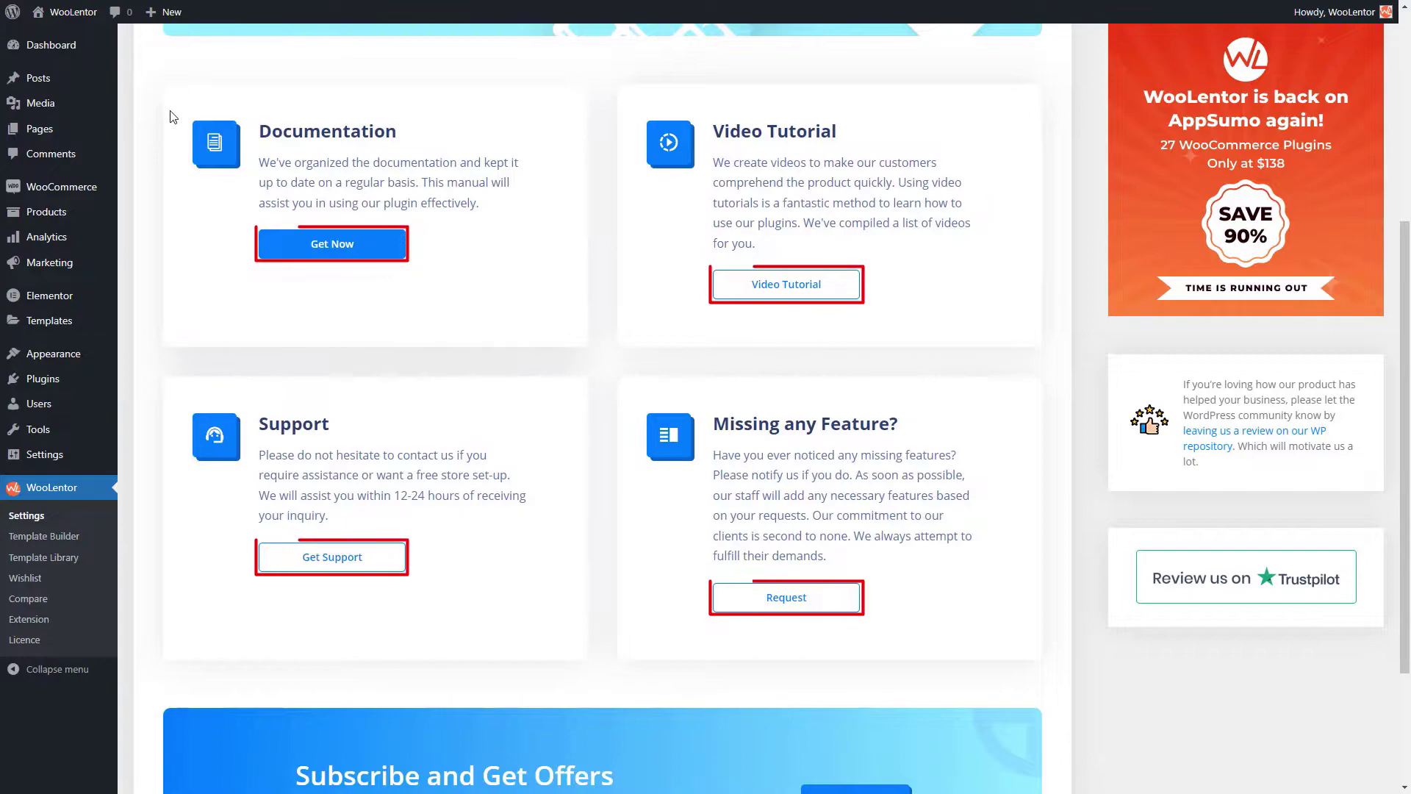
scroll(170, 110, up, 5)
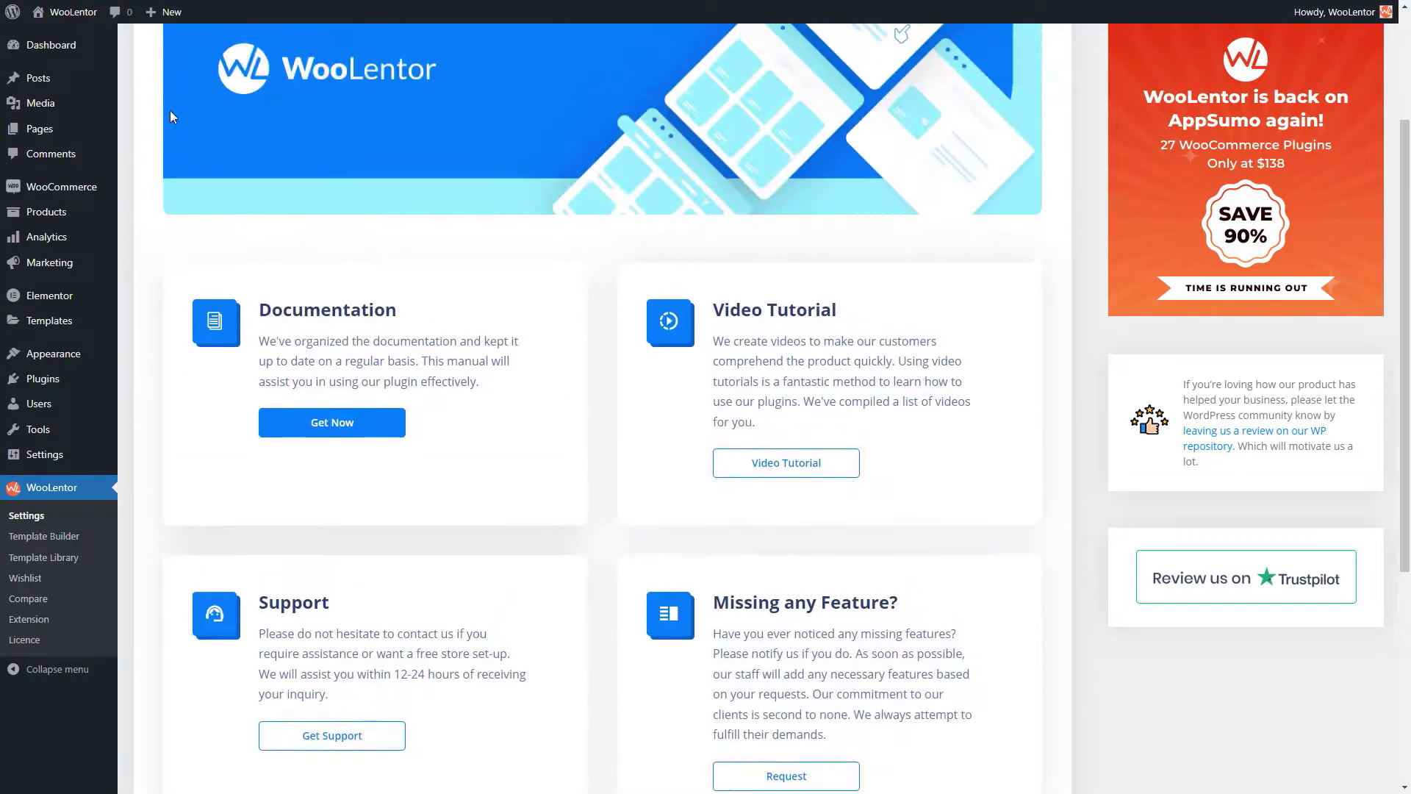
Disable then re-enable all elements, turn off WL: Product Curvy and WL: Product Accordion, and save.
click(452, 59)
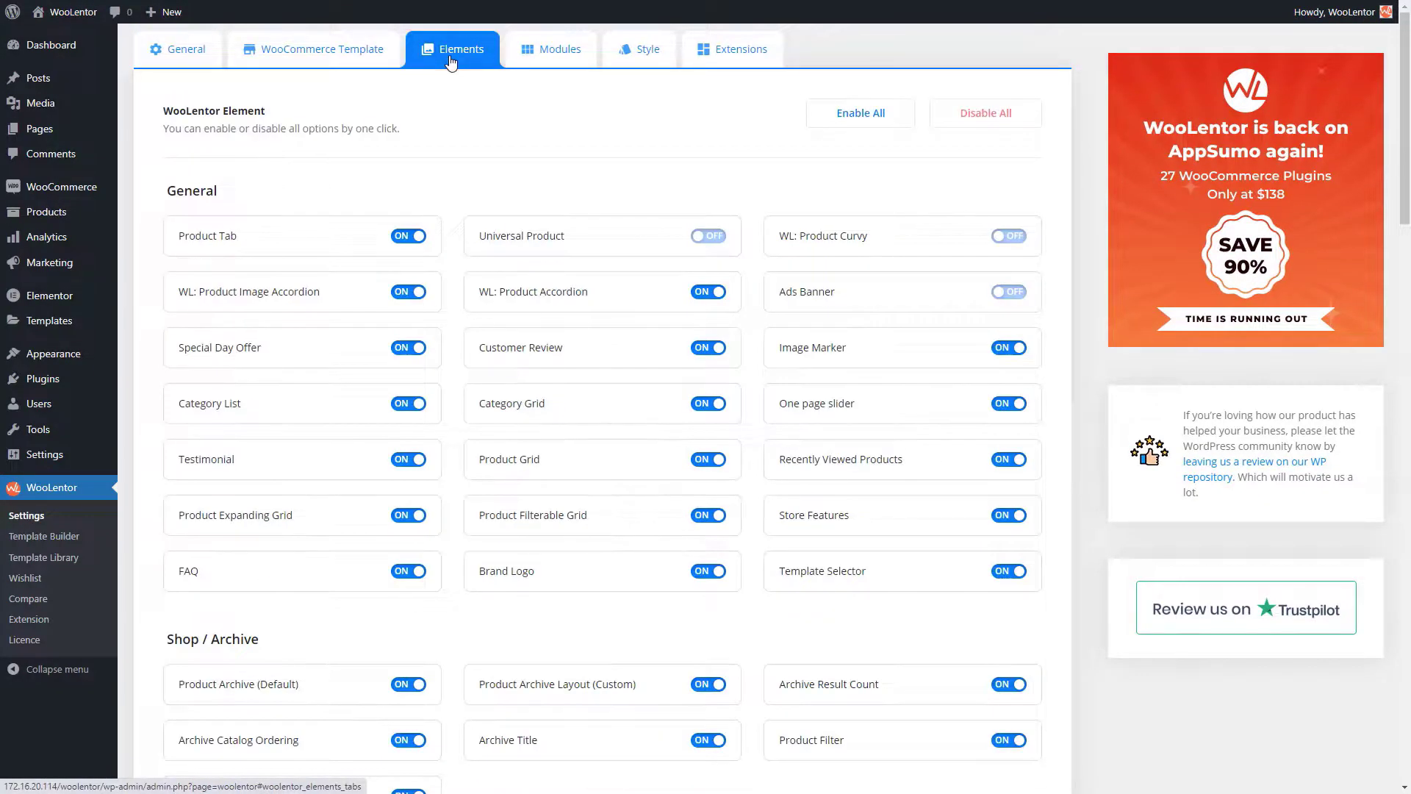
click(994, 119)
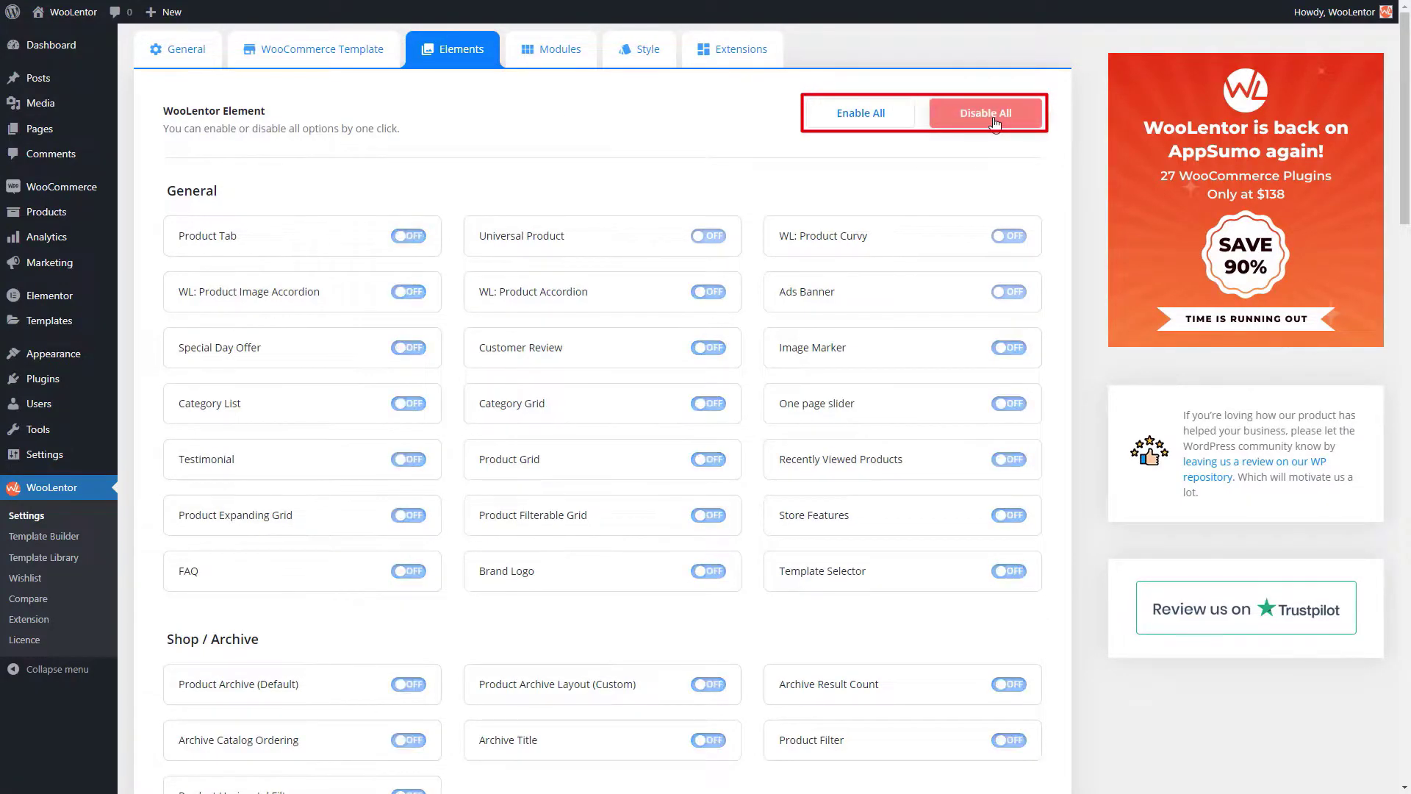
click(864, 122)
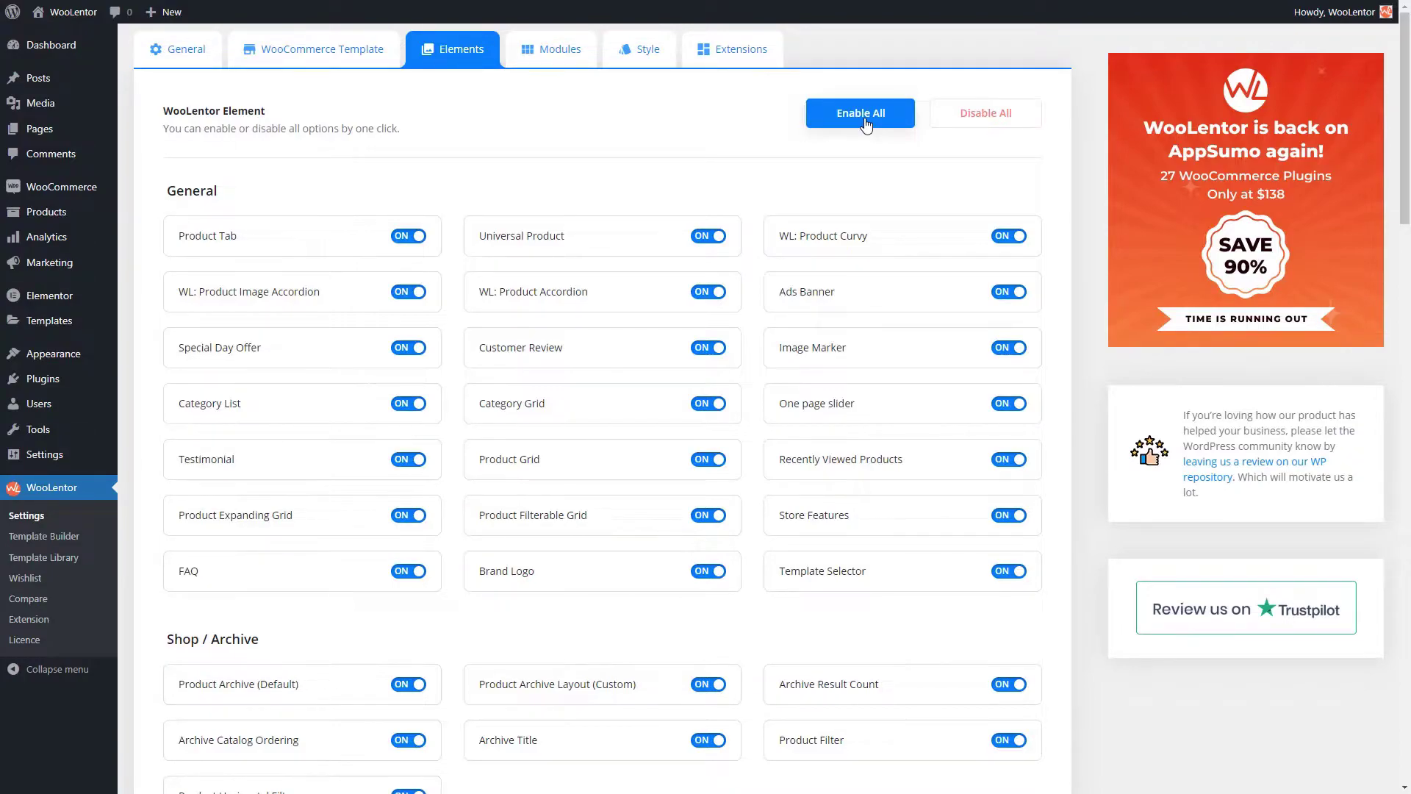
click(1003, 238)
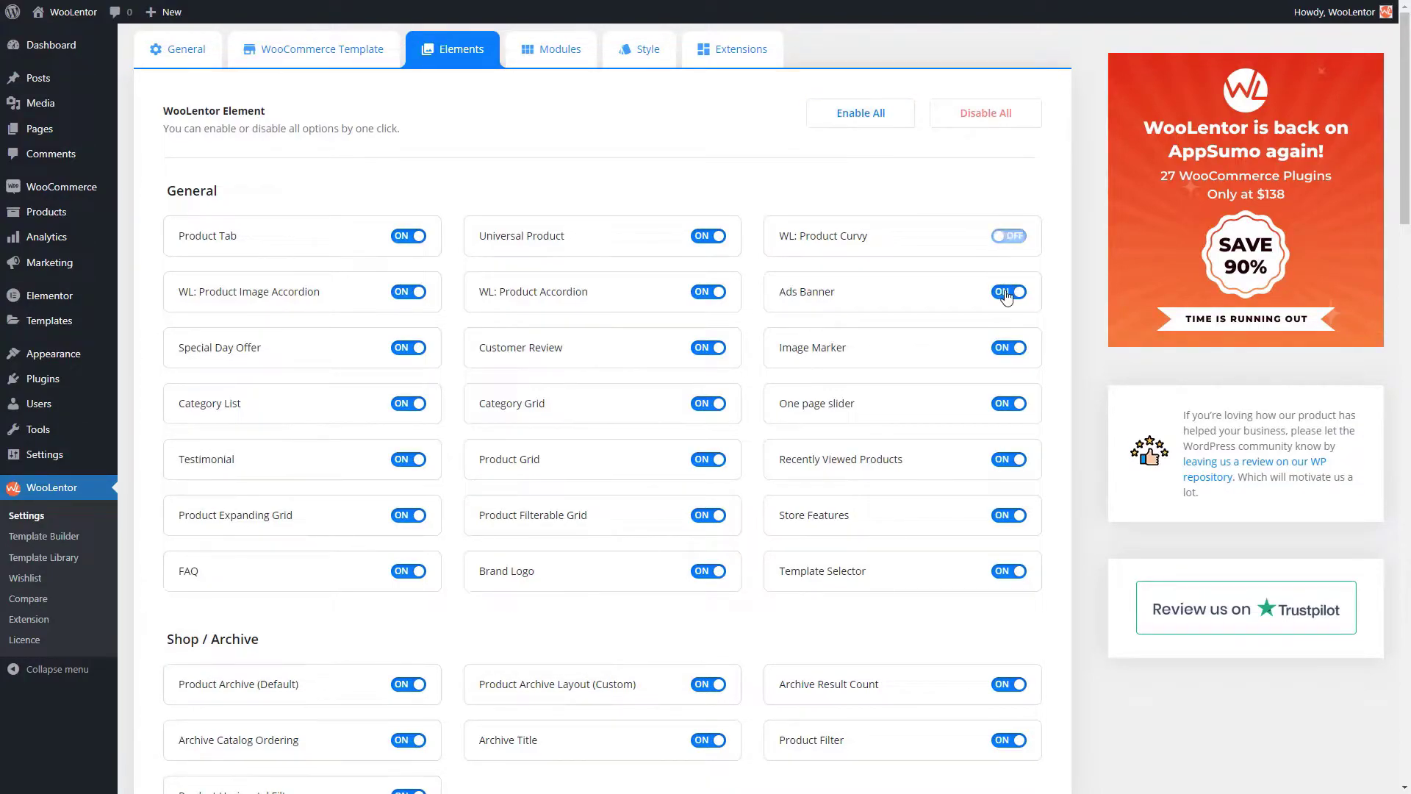
click(704, 292)
scroll(819, 487, down, 1)
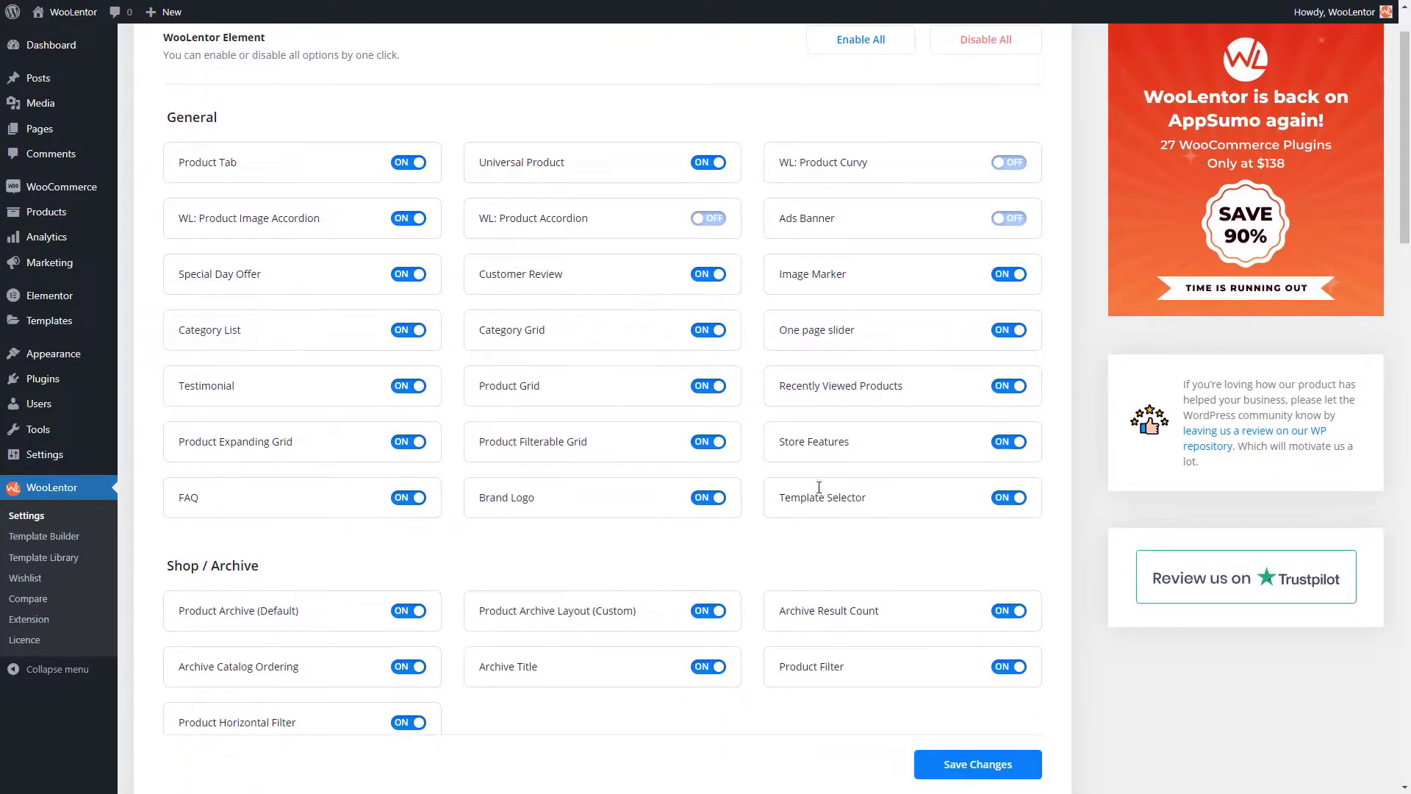
click(954, 757)
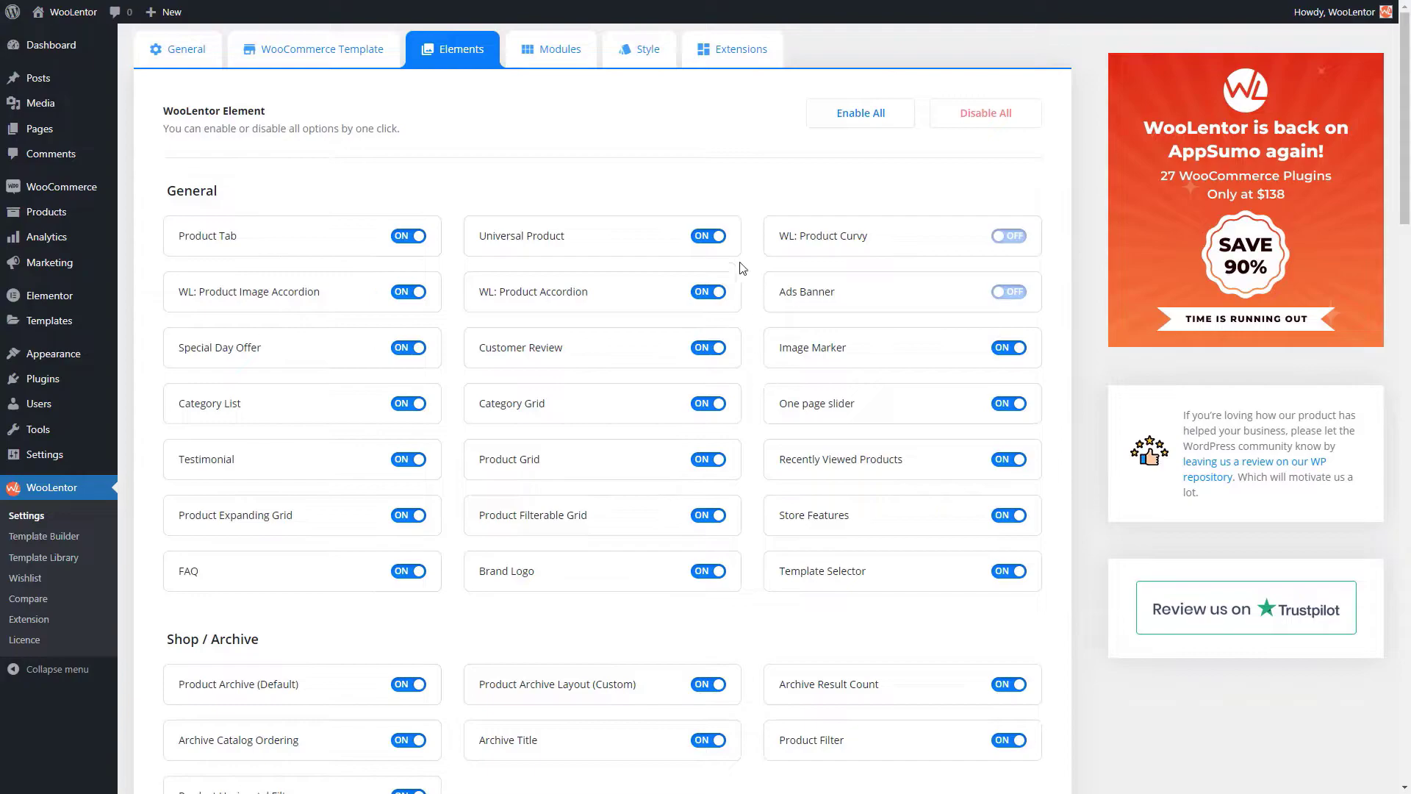
click(551, 51)
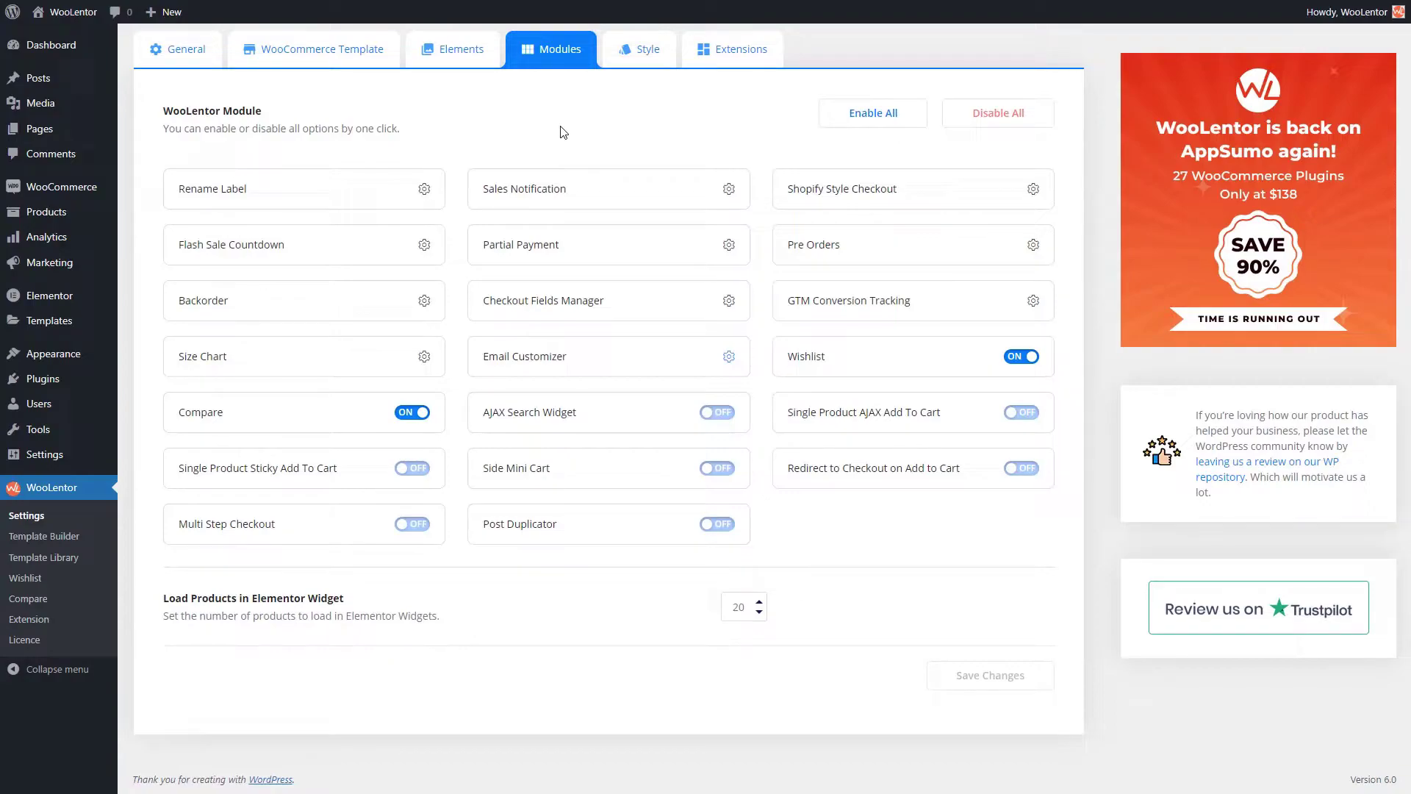
Create a new template named 'New Shop Page' with type Shop and Set Default ticked.
click(56, 542)
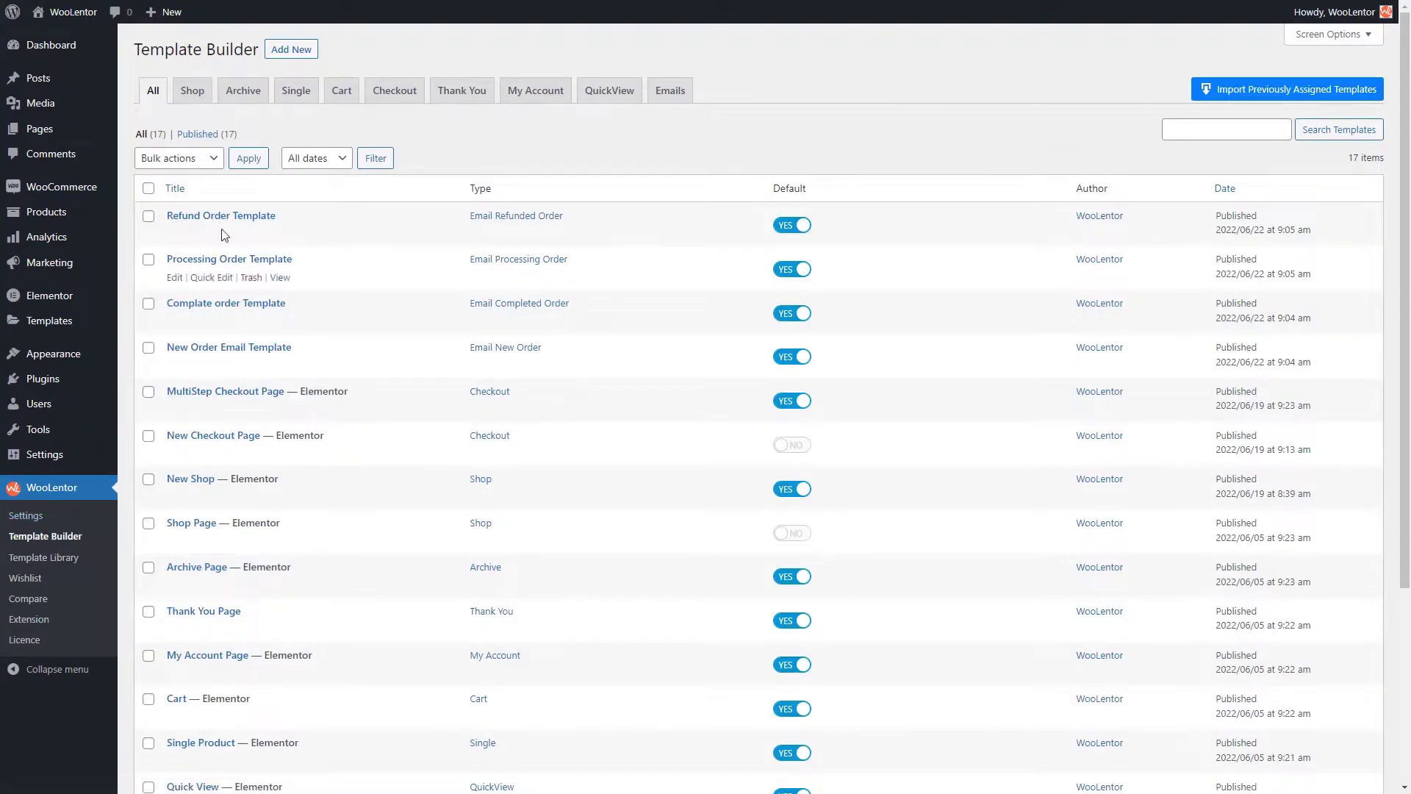
click(291, 49)
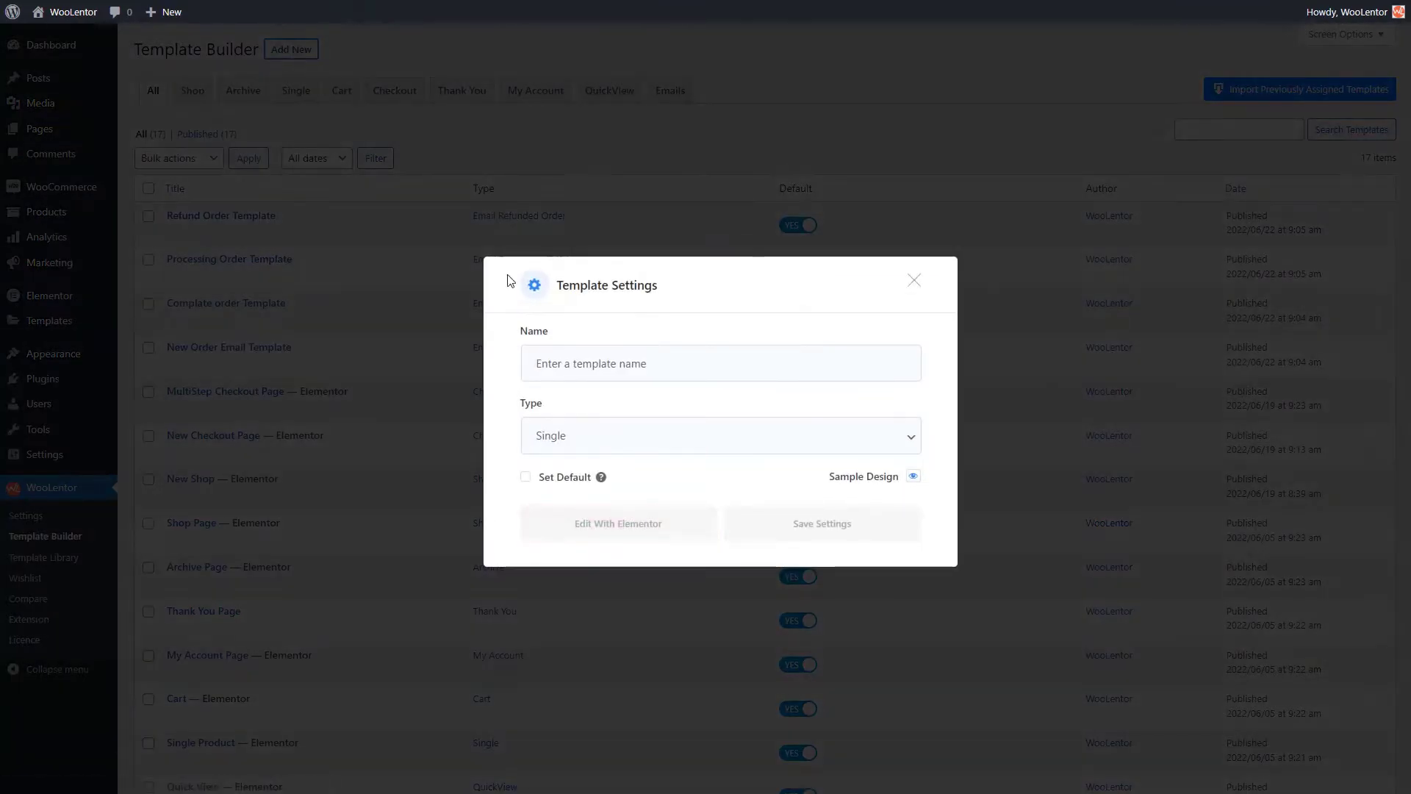
click(581, 377)
text(Ne)
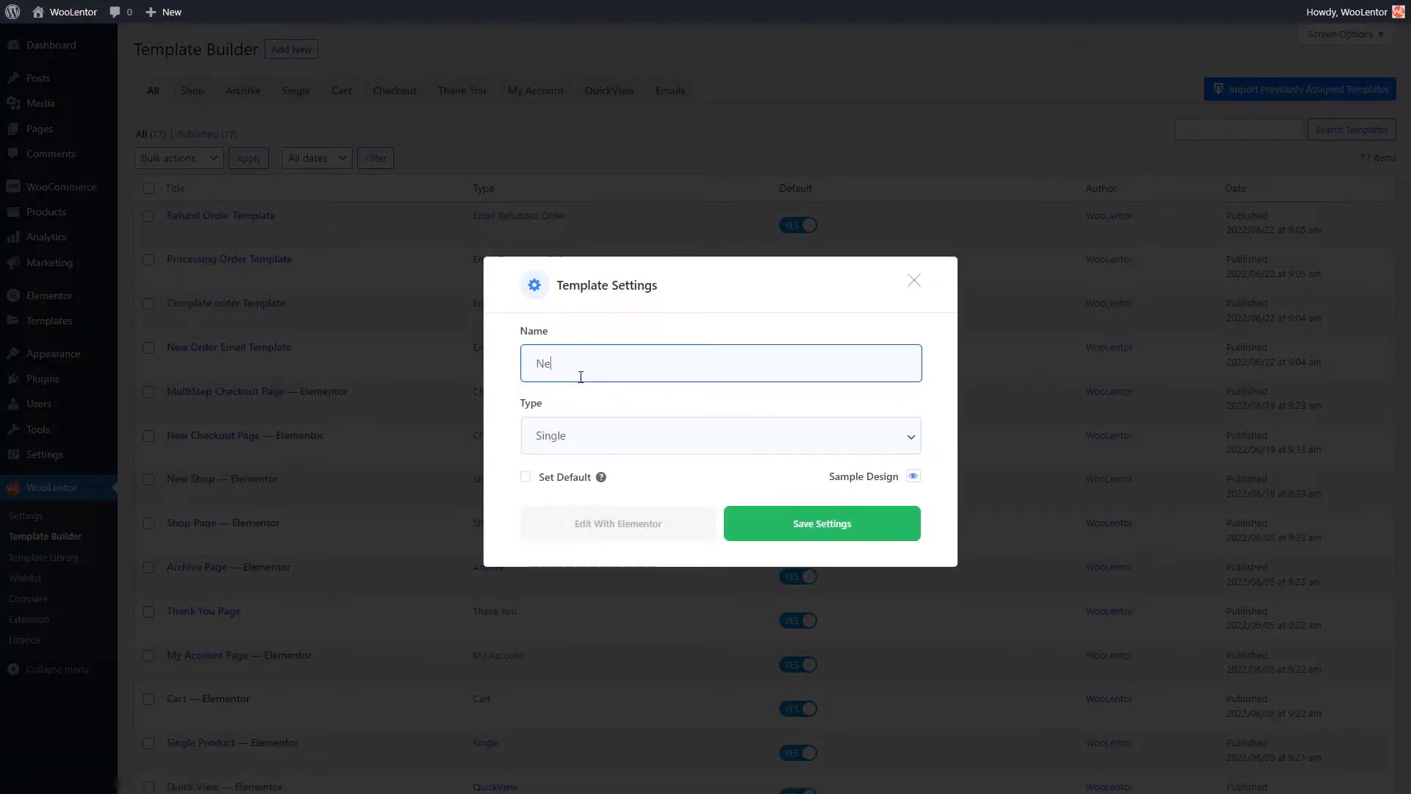
text(w Shop Page)
click(592, 434)
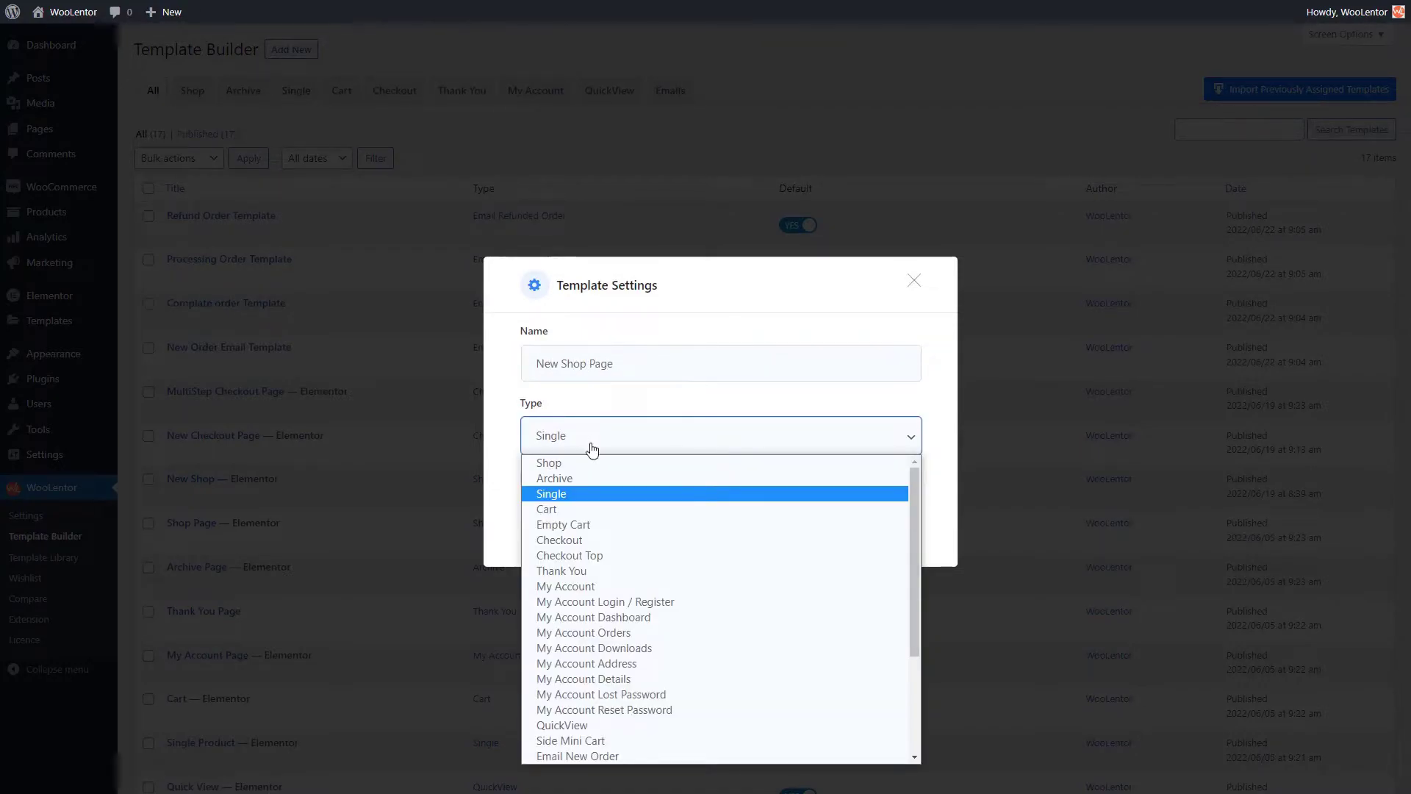
click(582, 463)
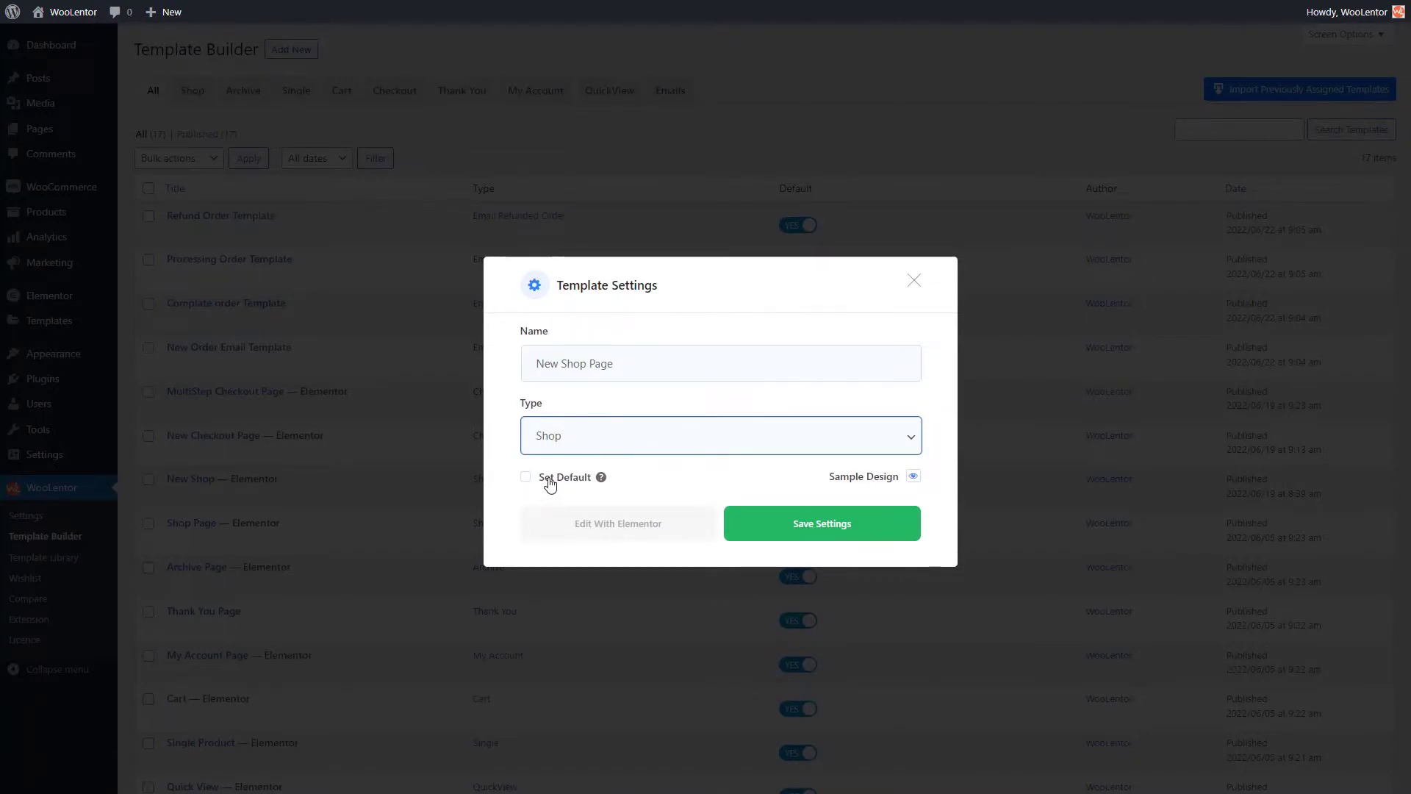
click(549, 483)
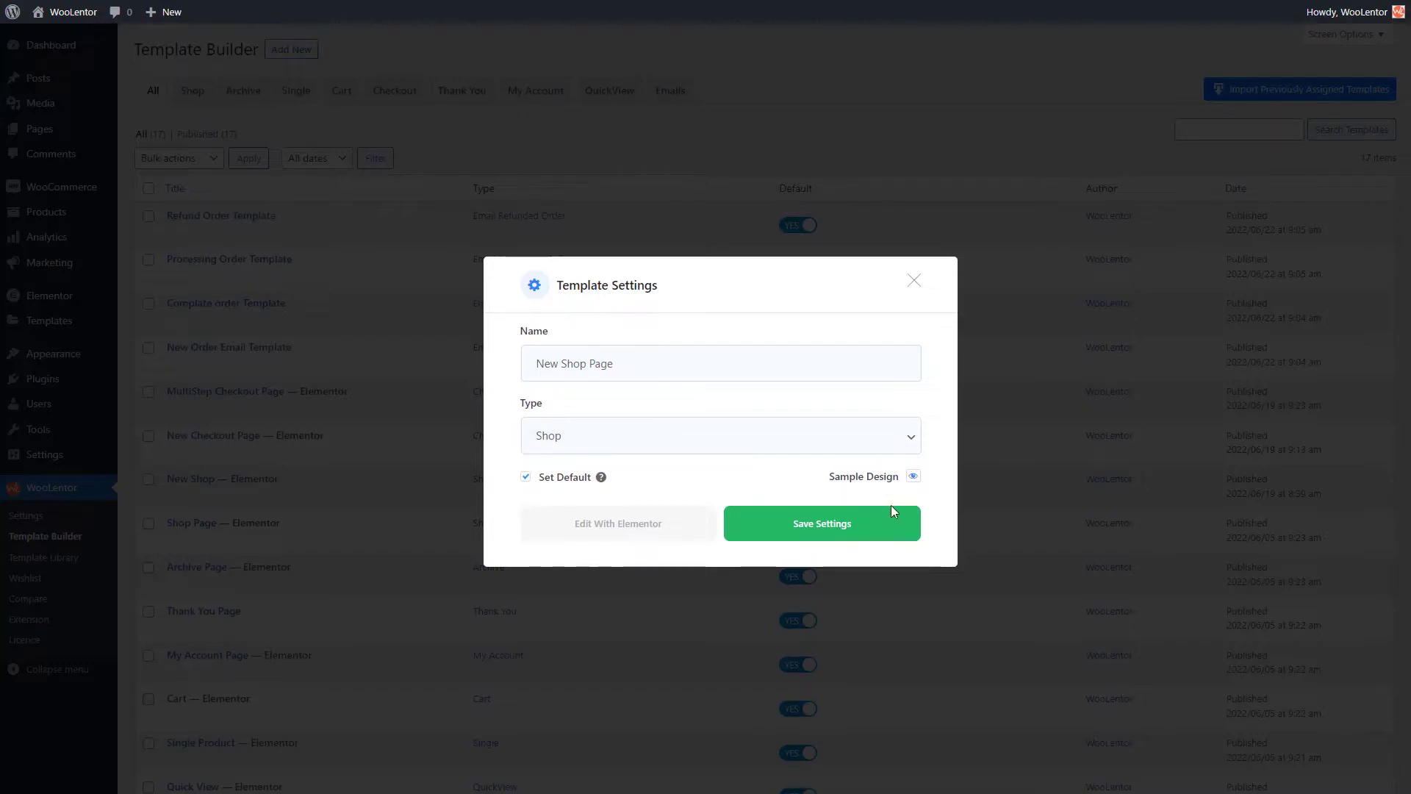
Turn on Sample Design and select the second Elementor sample design.
click(914, 479)
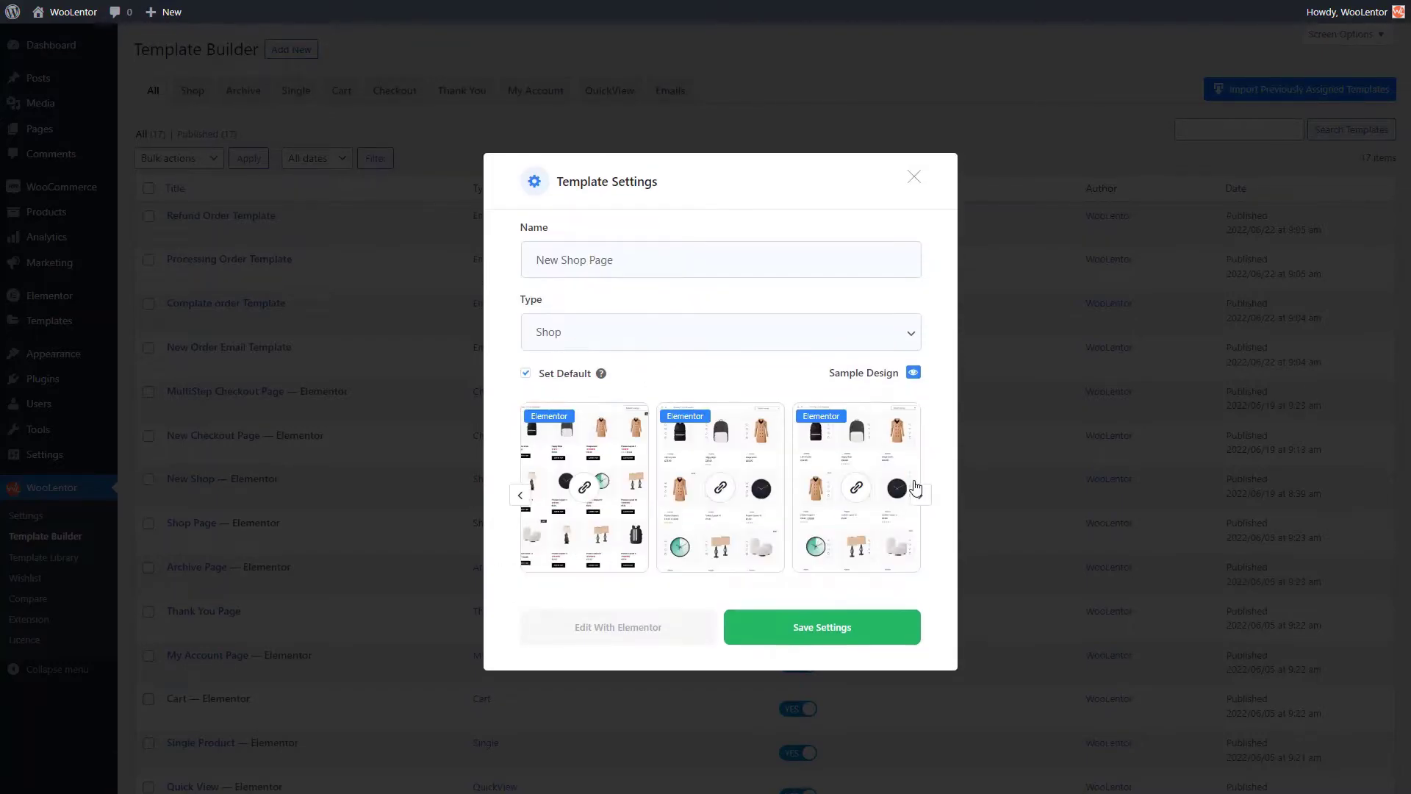
click(747, 470)
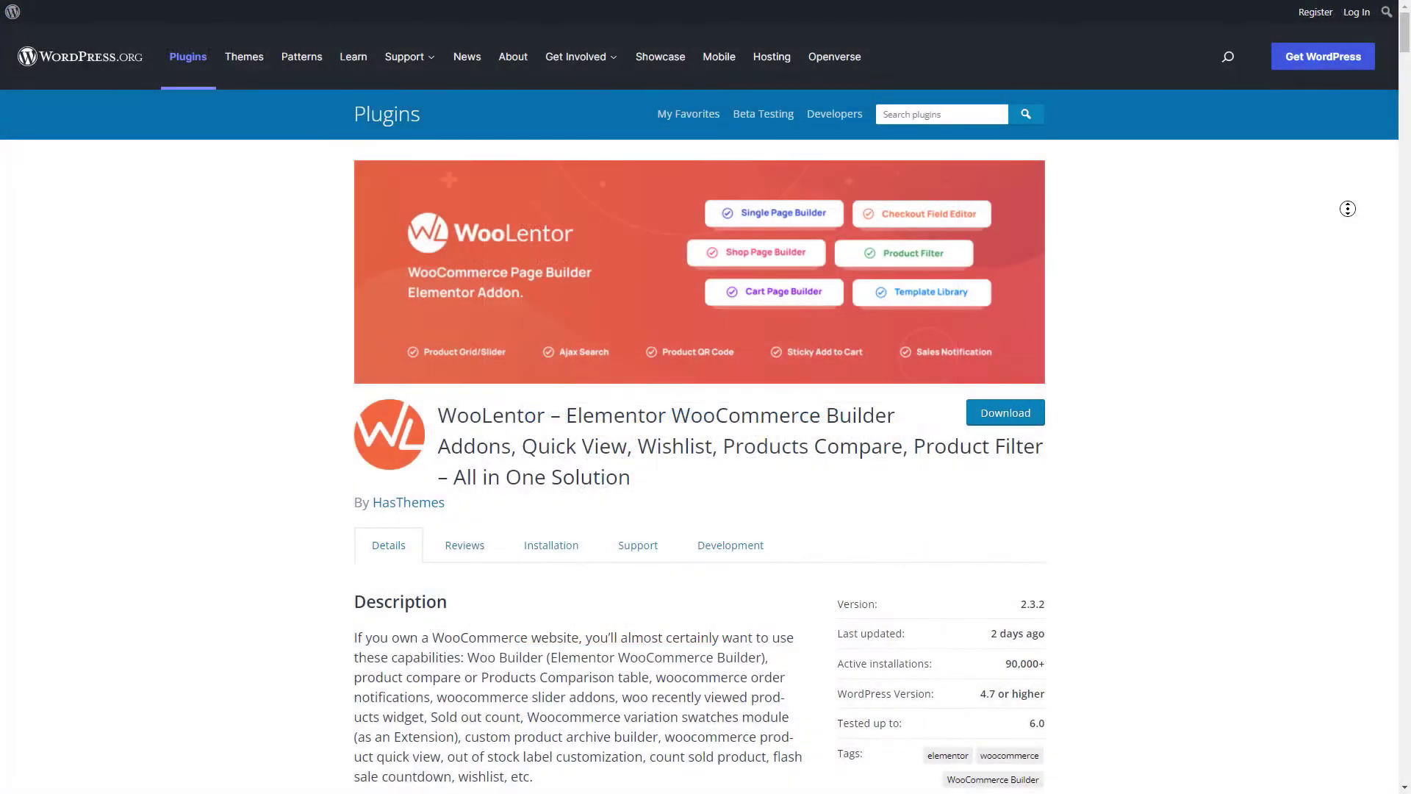
Scroll the WordPress.org WooLentor page through its Description, Ratings and Support sections.
scroll(1346, 230, down, 5)
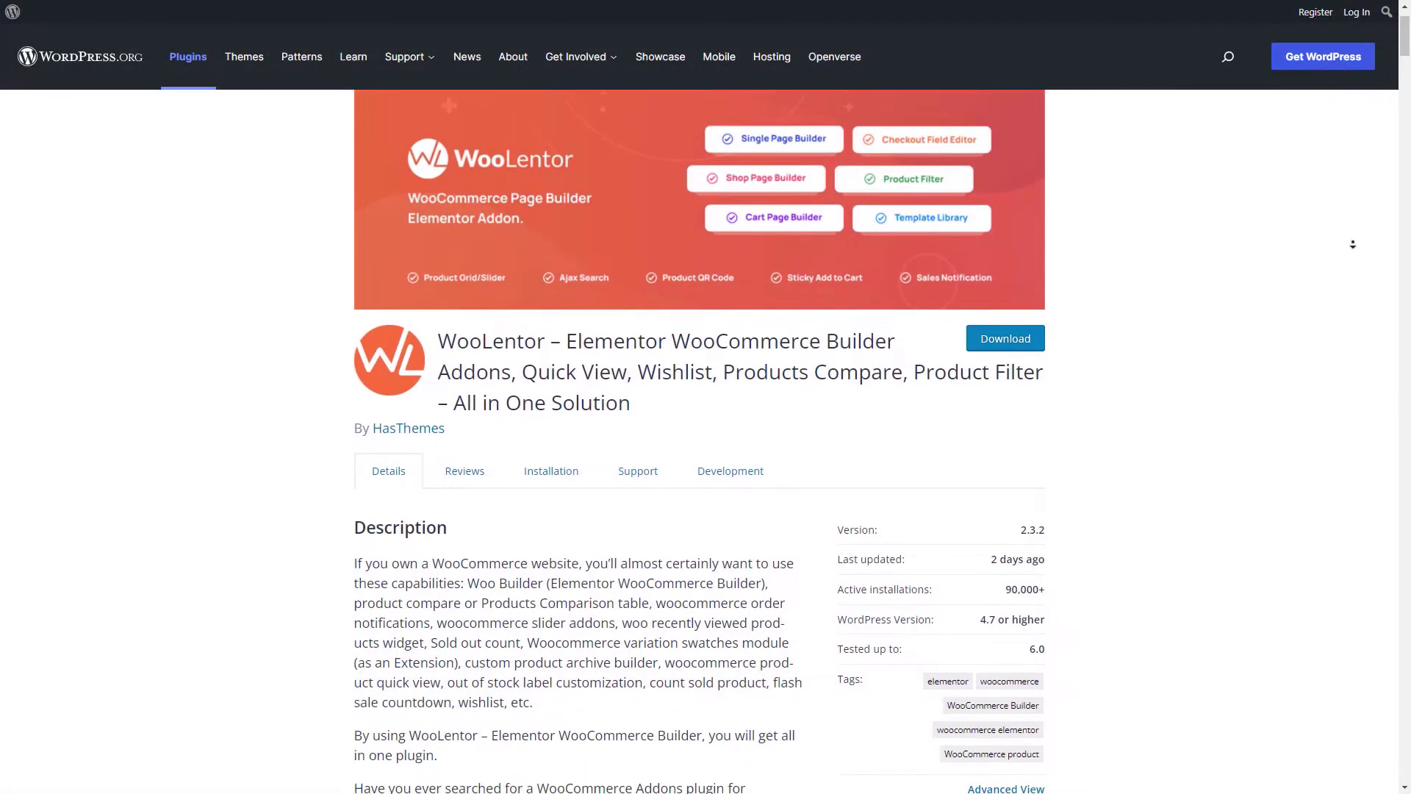
scroll(1352, 244, down, 5)
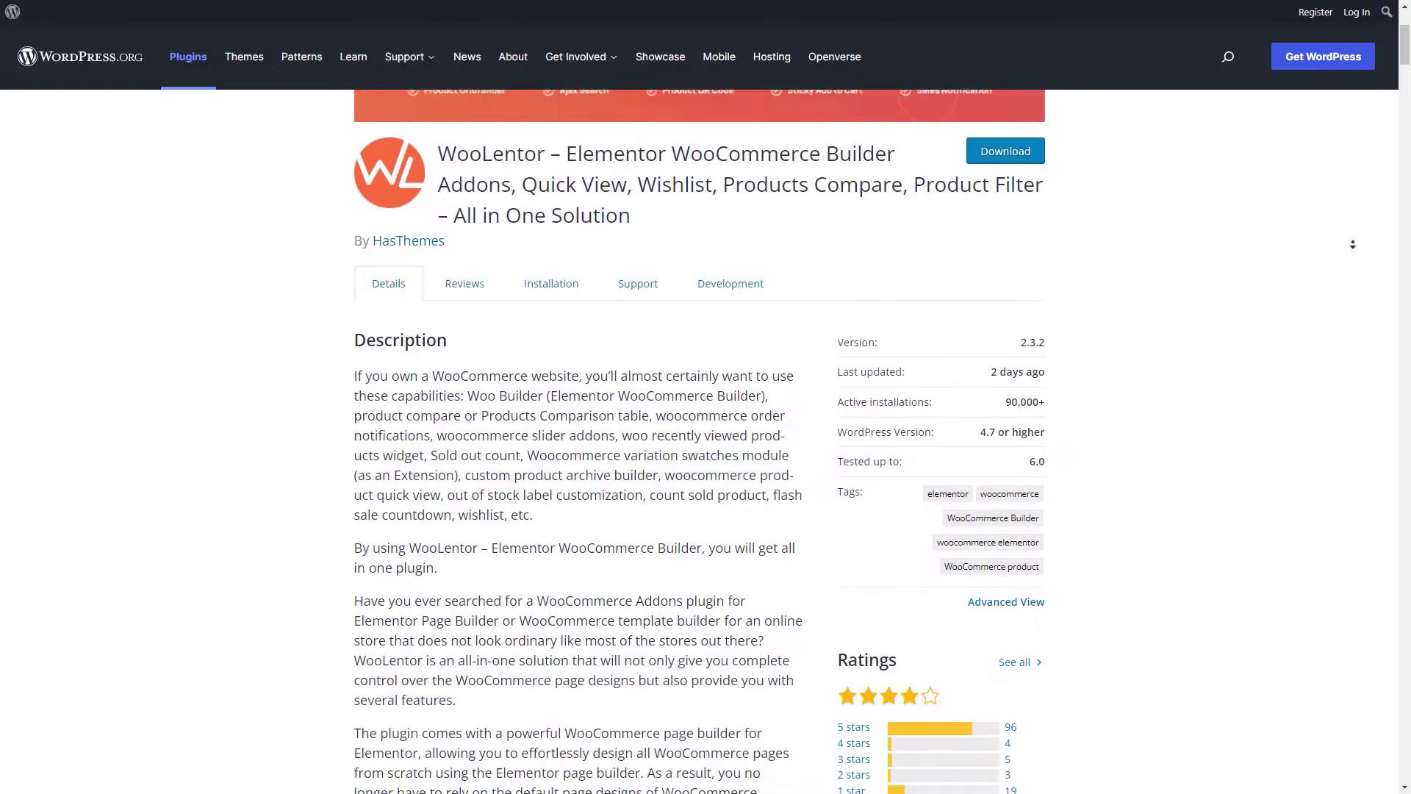
scroll(1352, 244, down, 5)
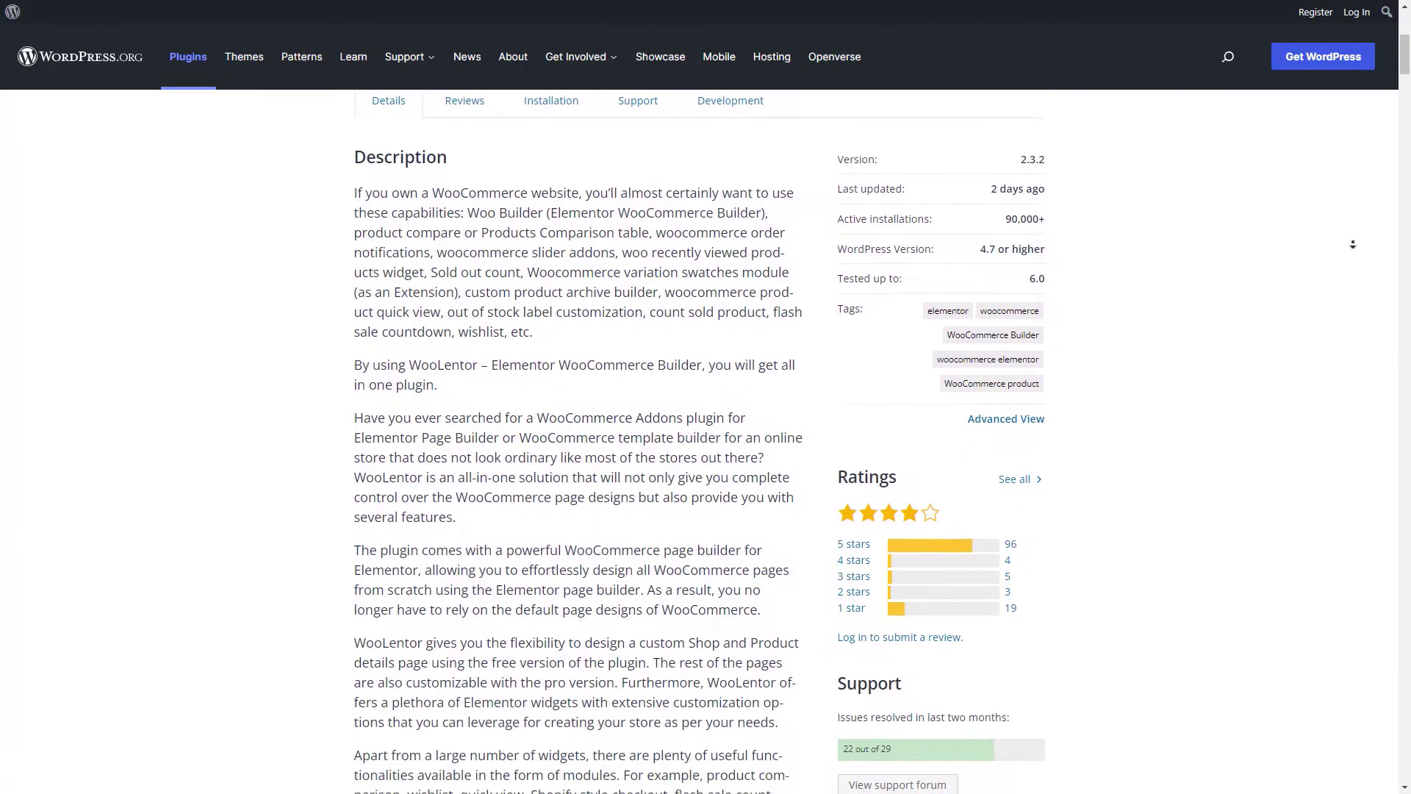
scroll(1352, 244, down, 2)
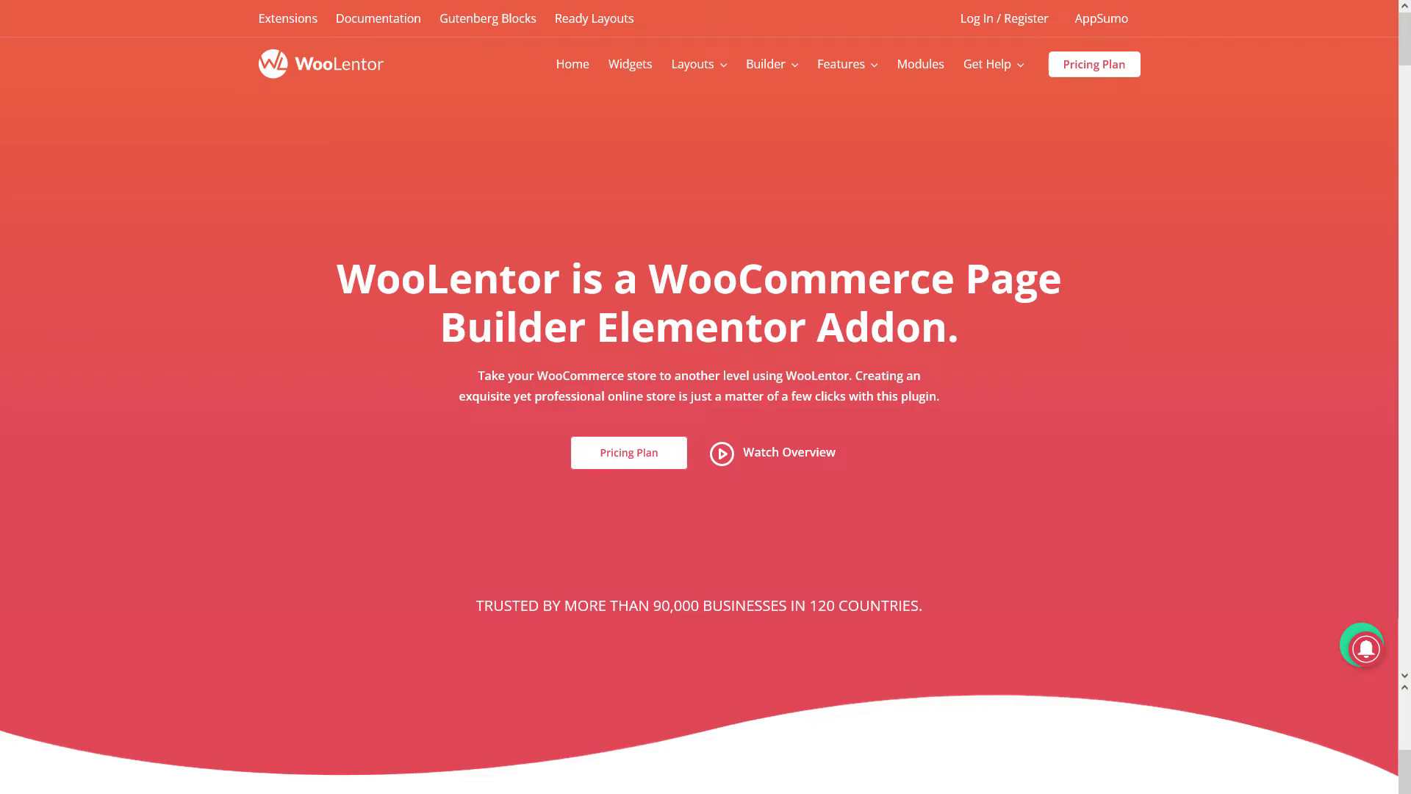
Scroll through the WooLentor homepage features and the pricing plans' Free/Plus/Elite/Agency comparison table.
scroll(706, 397, down, 10)
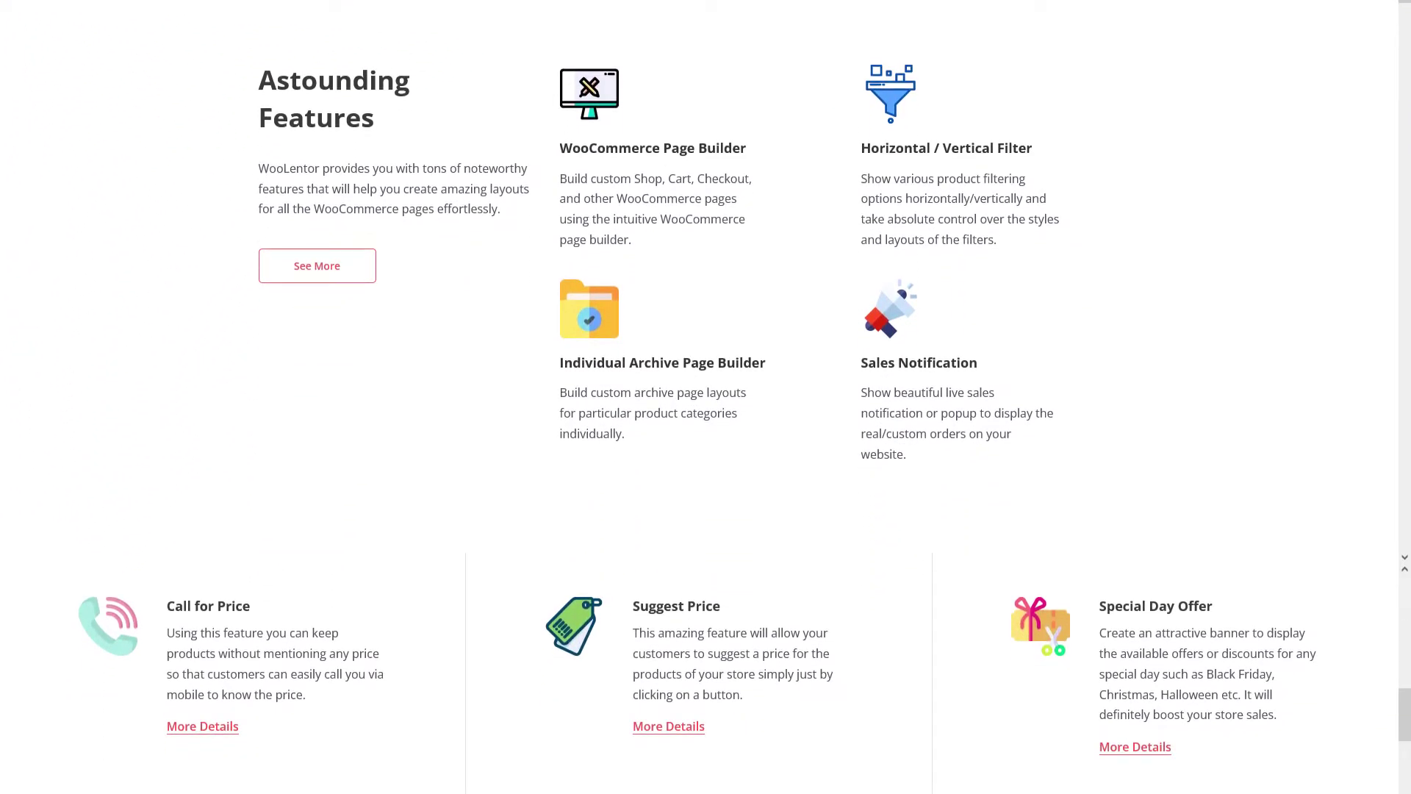
scroll(706, 397, down, 10)
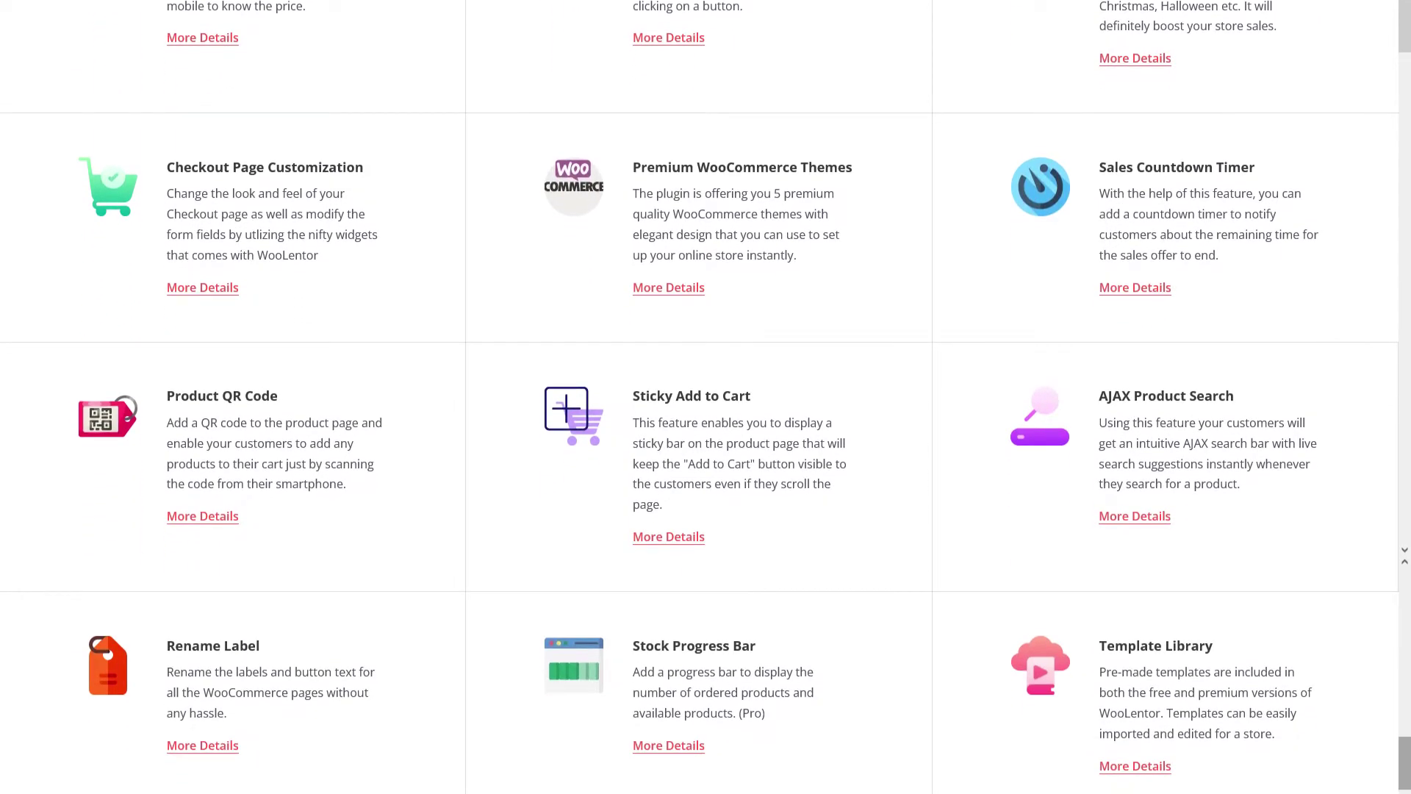
scroll(705, 397, down, 3)
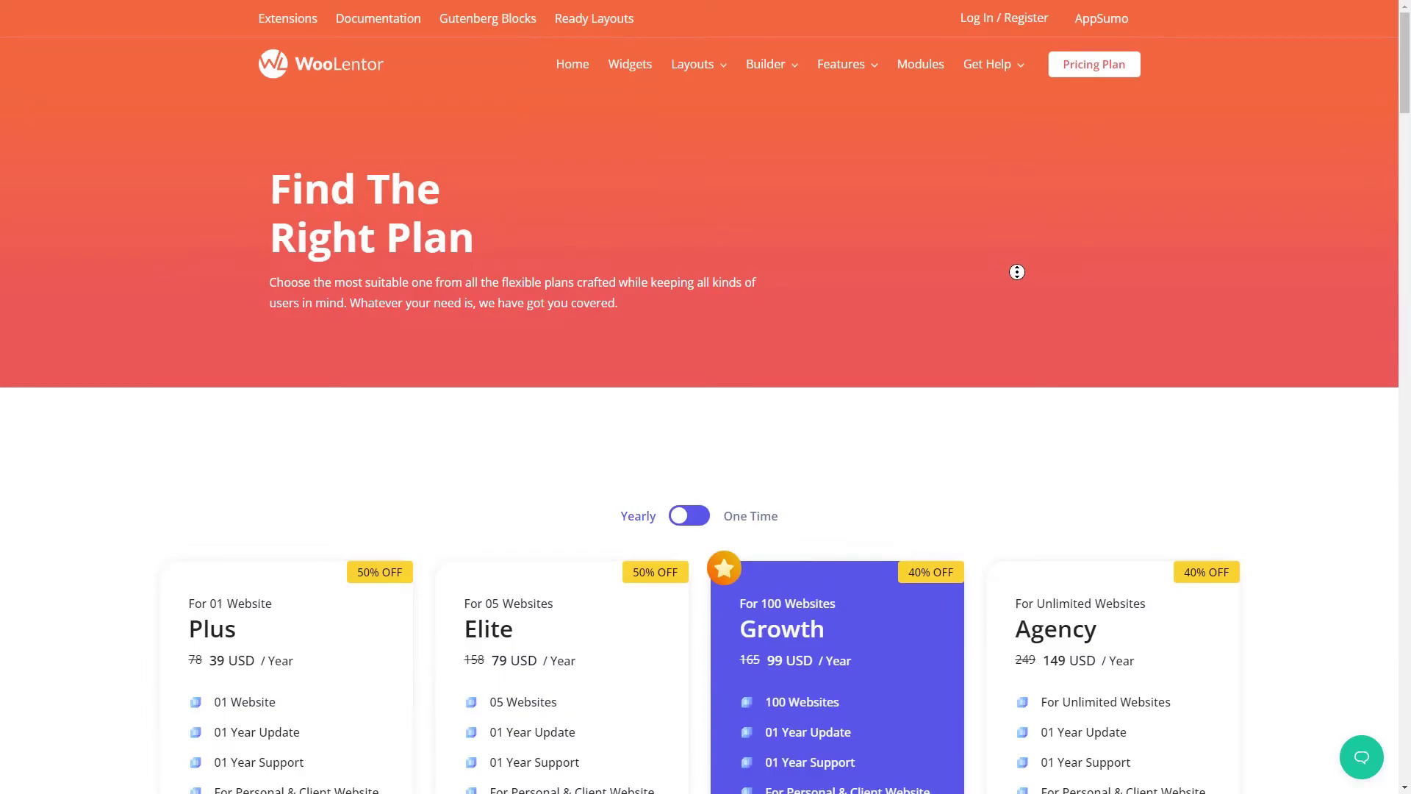
scroll(1016, 272, down, 3)
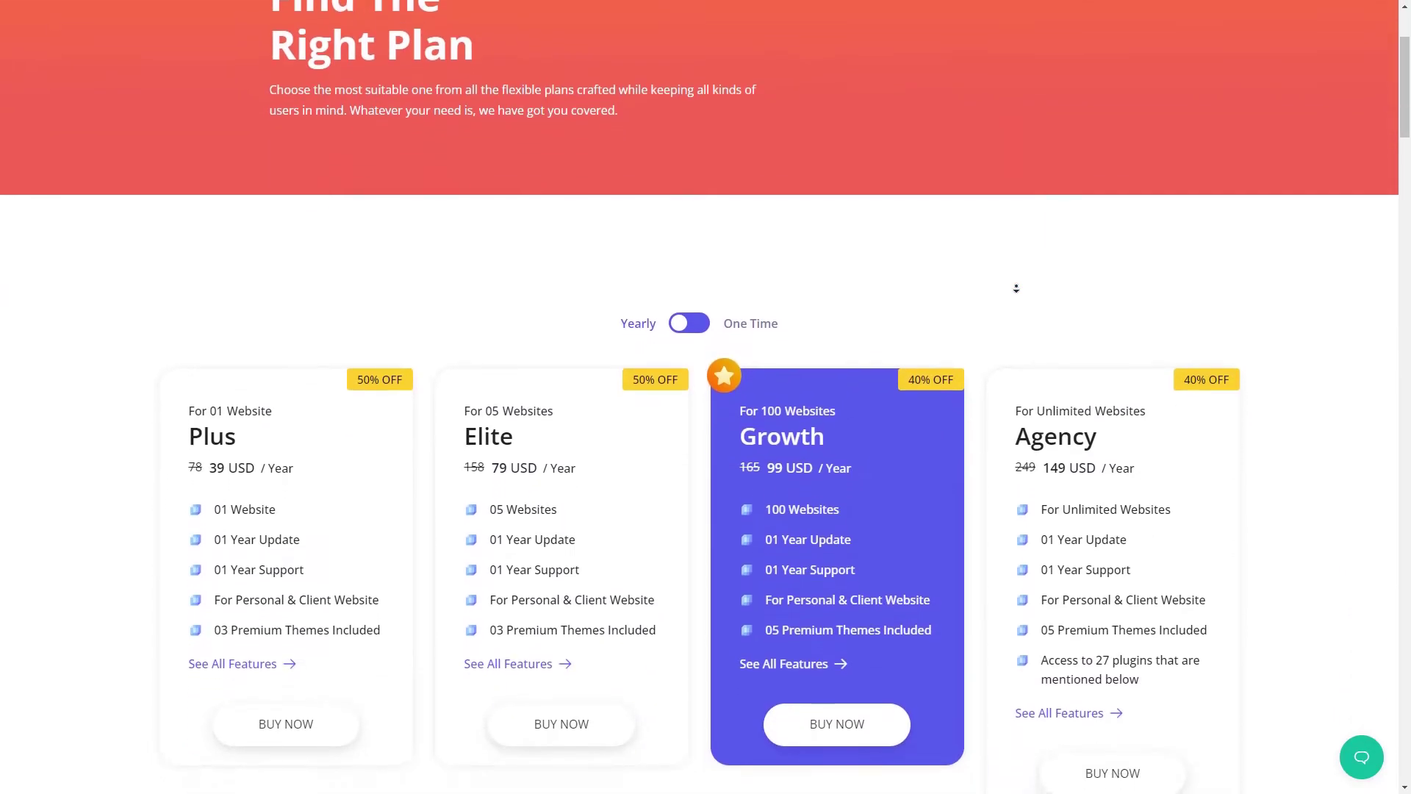
scroll(1016, 288, down, 5)
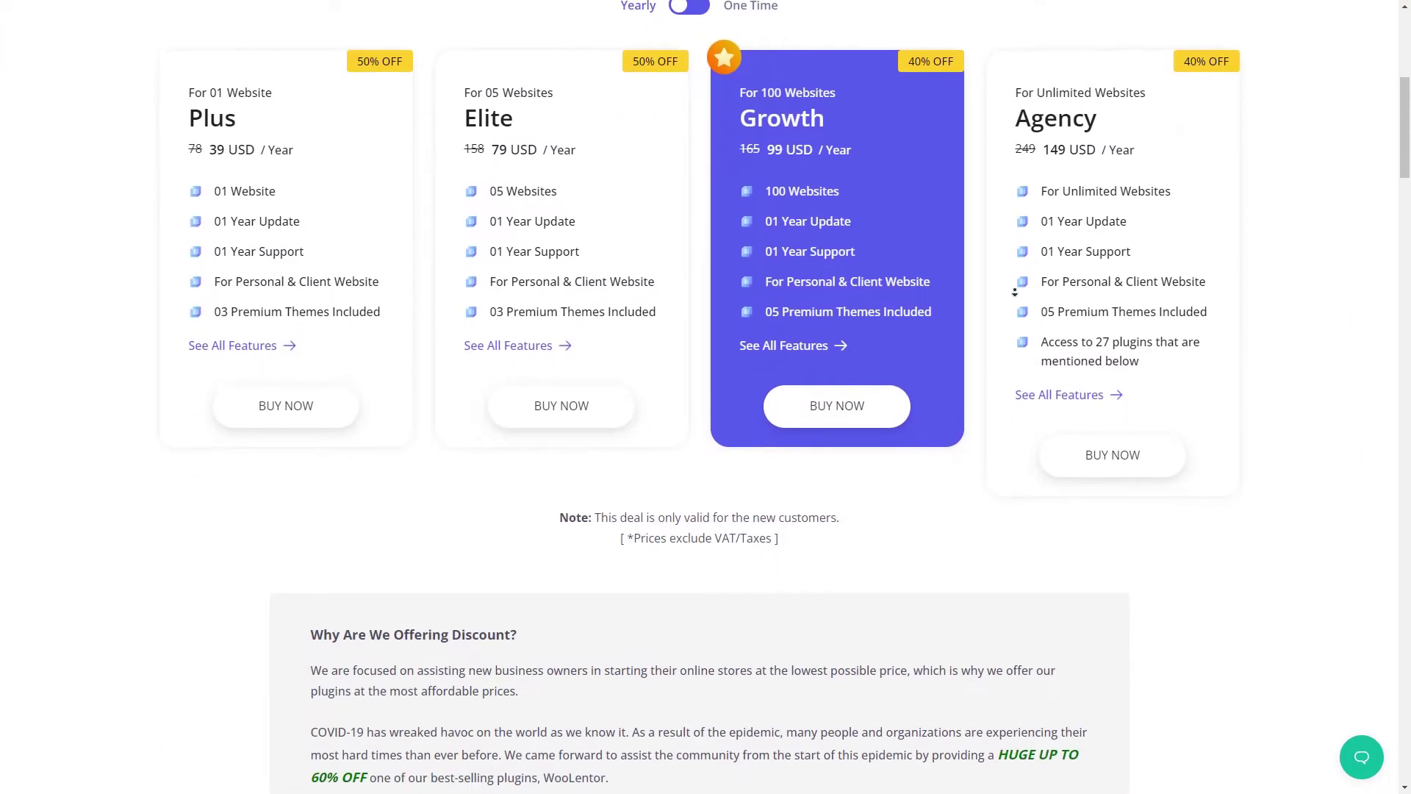
scroll(1014, 292, down, 5)
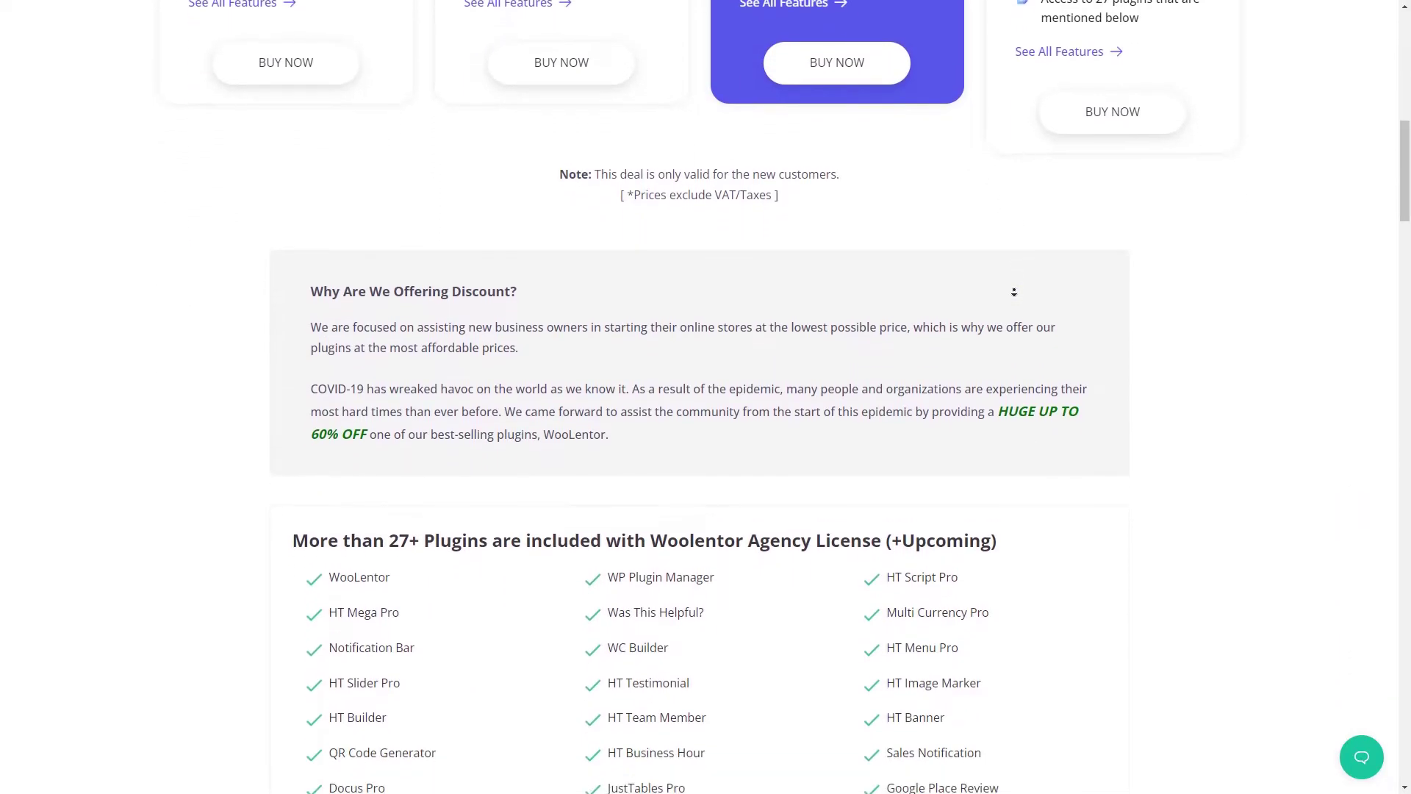
scroll(1014, 292, down, 5)
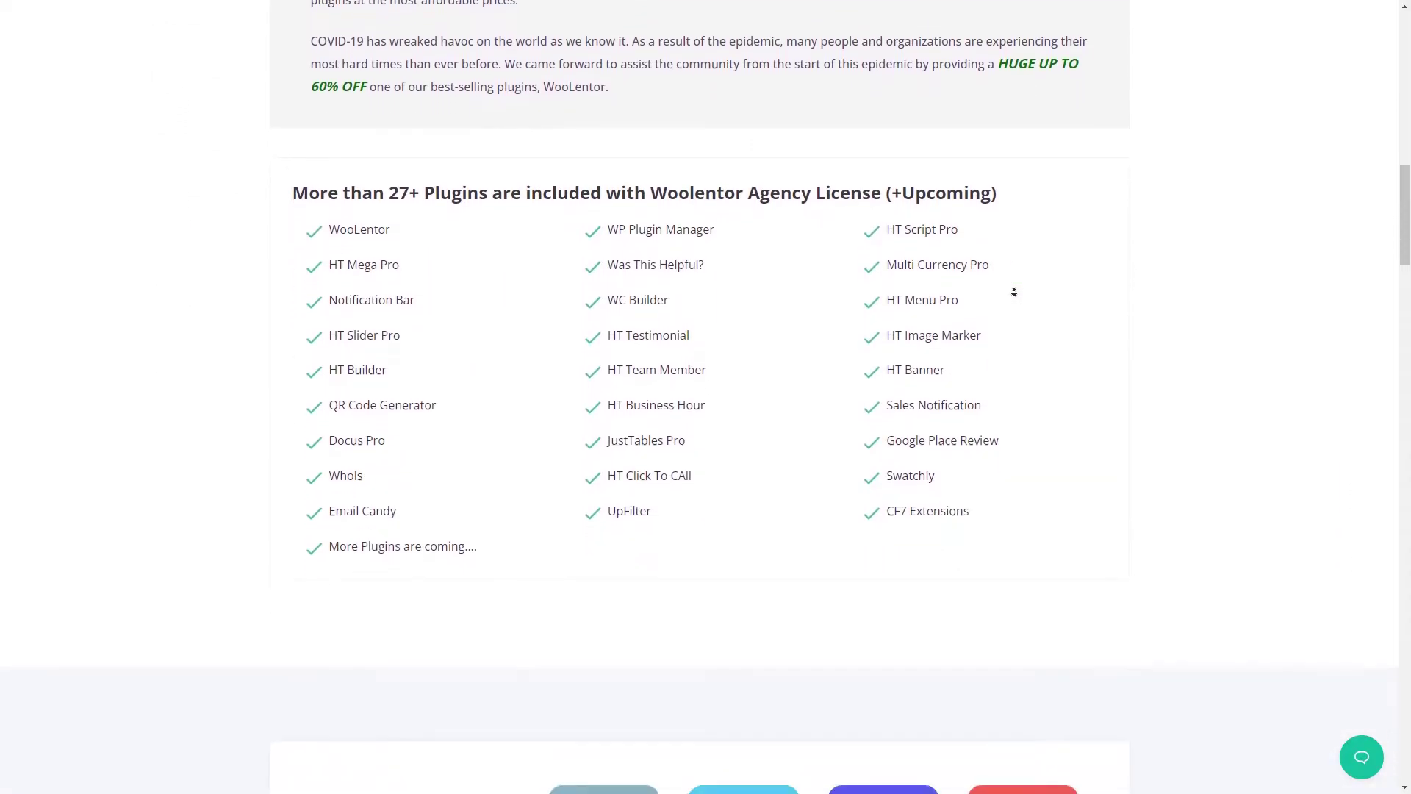
scroll(1014, 292, down, 5)
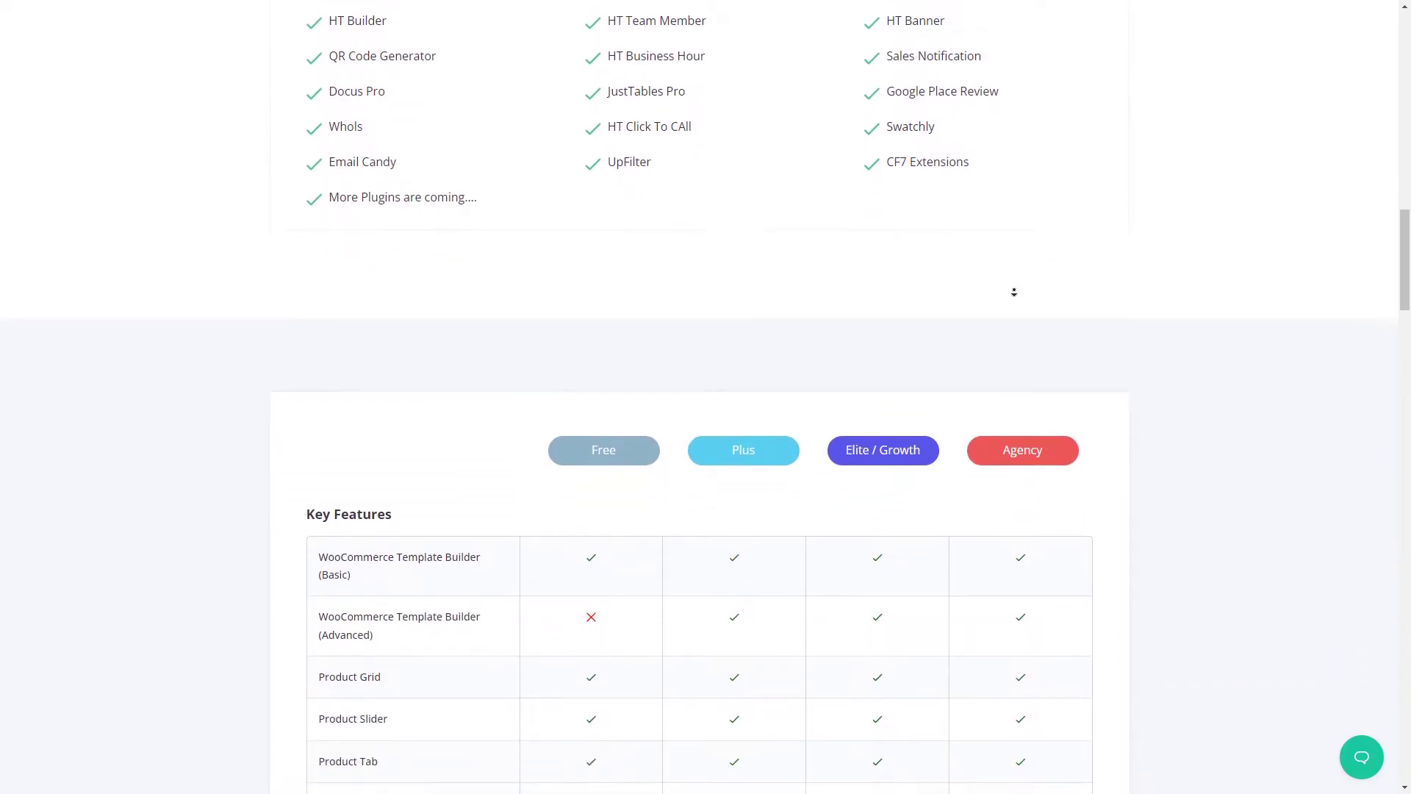
scroll(1014, 292, down, 5)
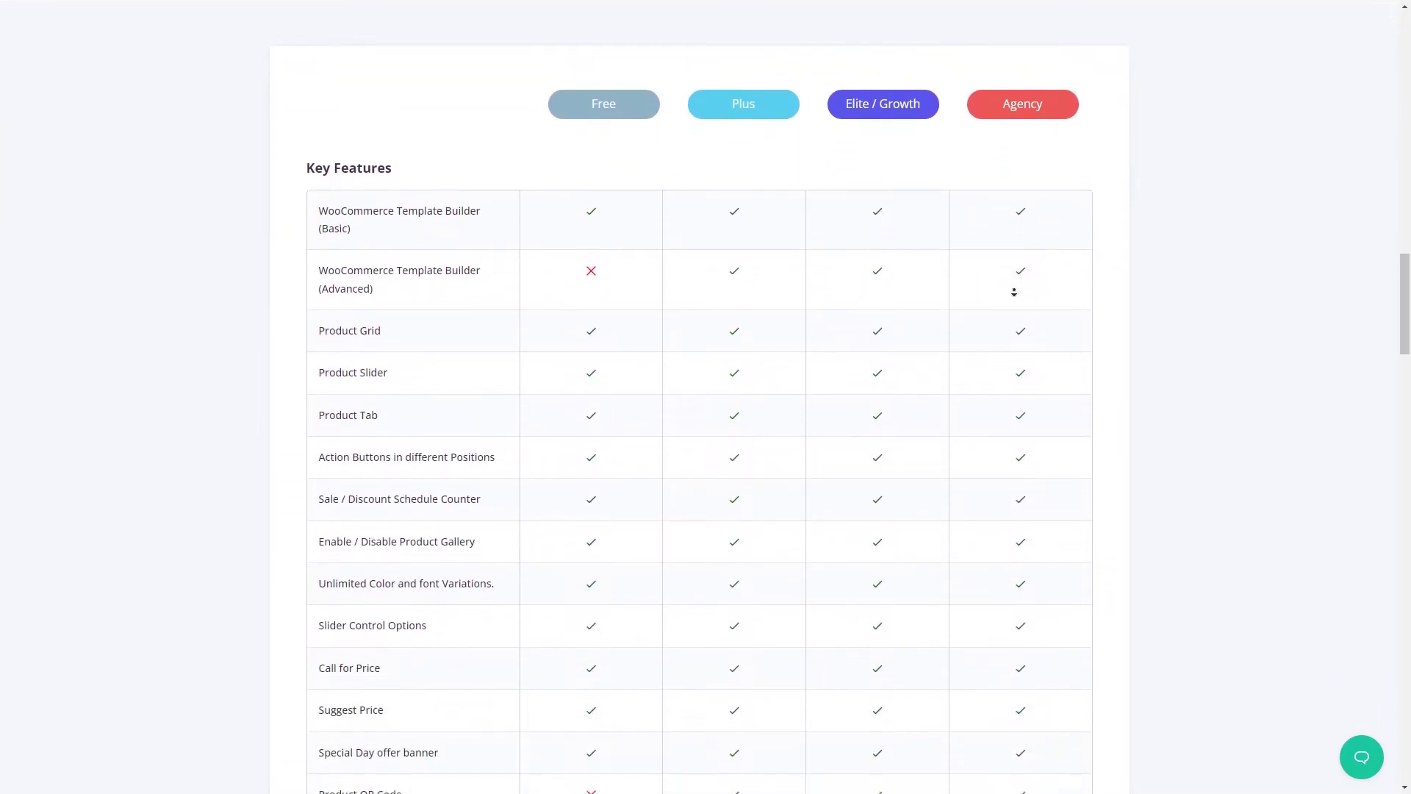
scroll(1014, 292, down, 5)
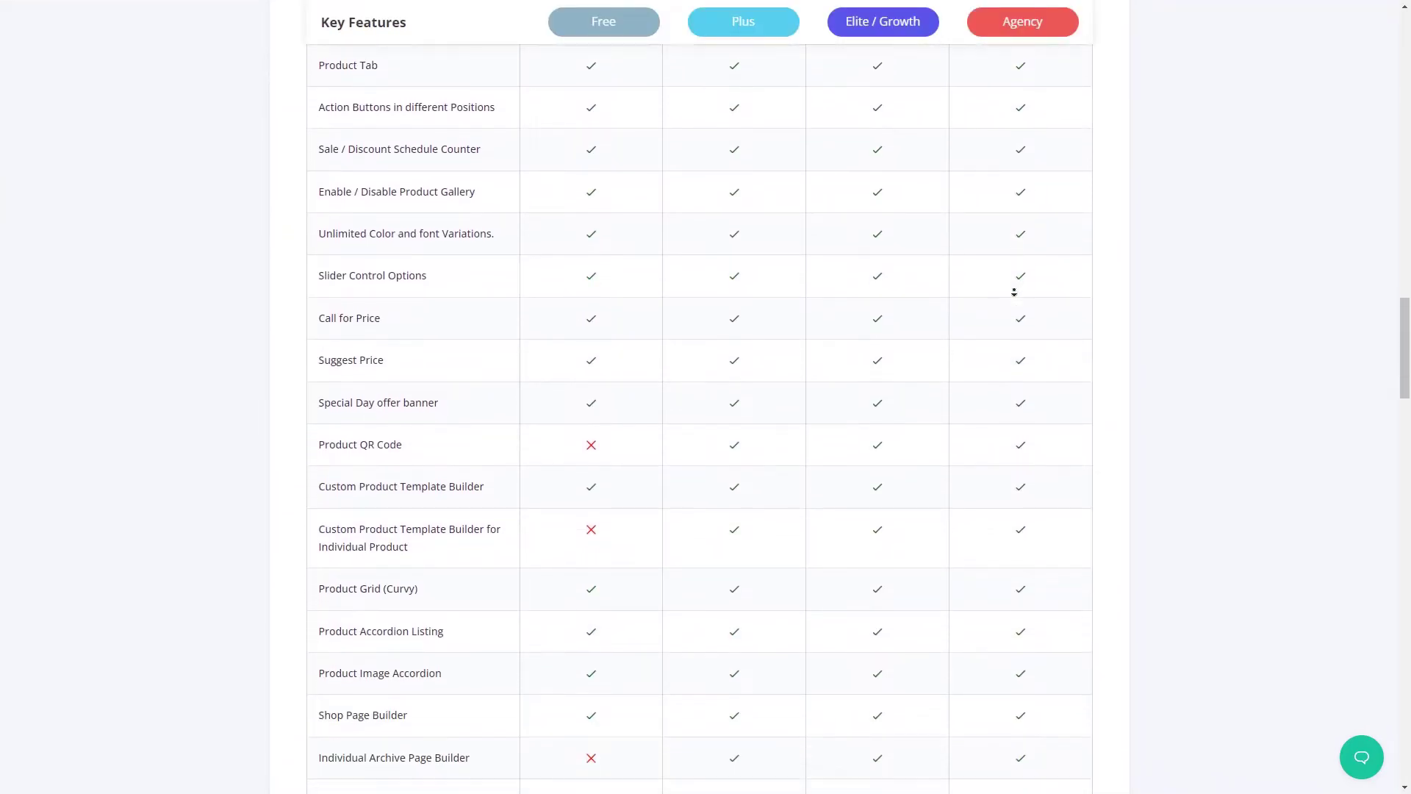
scroll(1014, 291, down, 1)
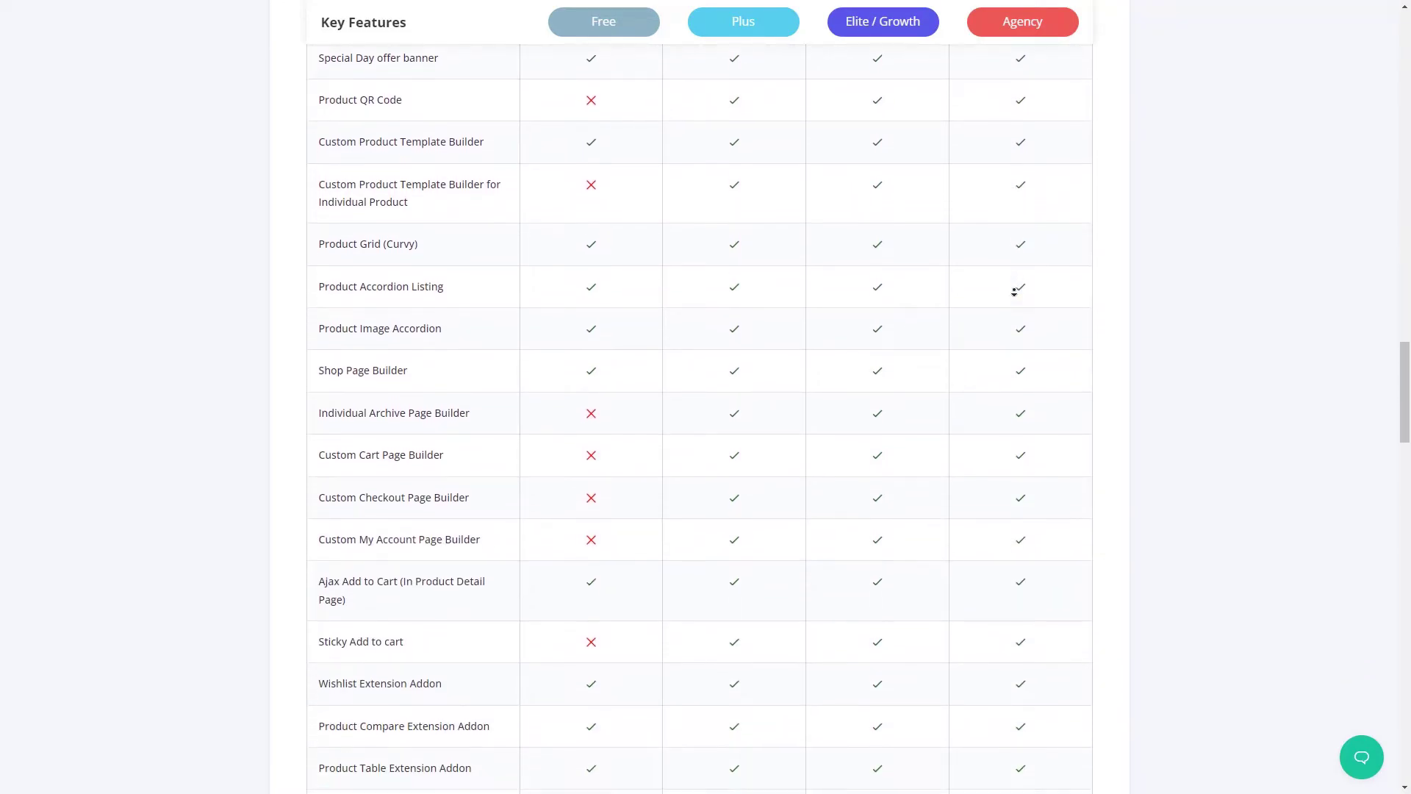
scroll(1014, 292, down, 4)
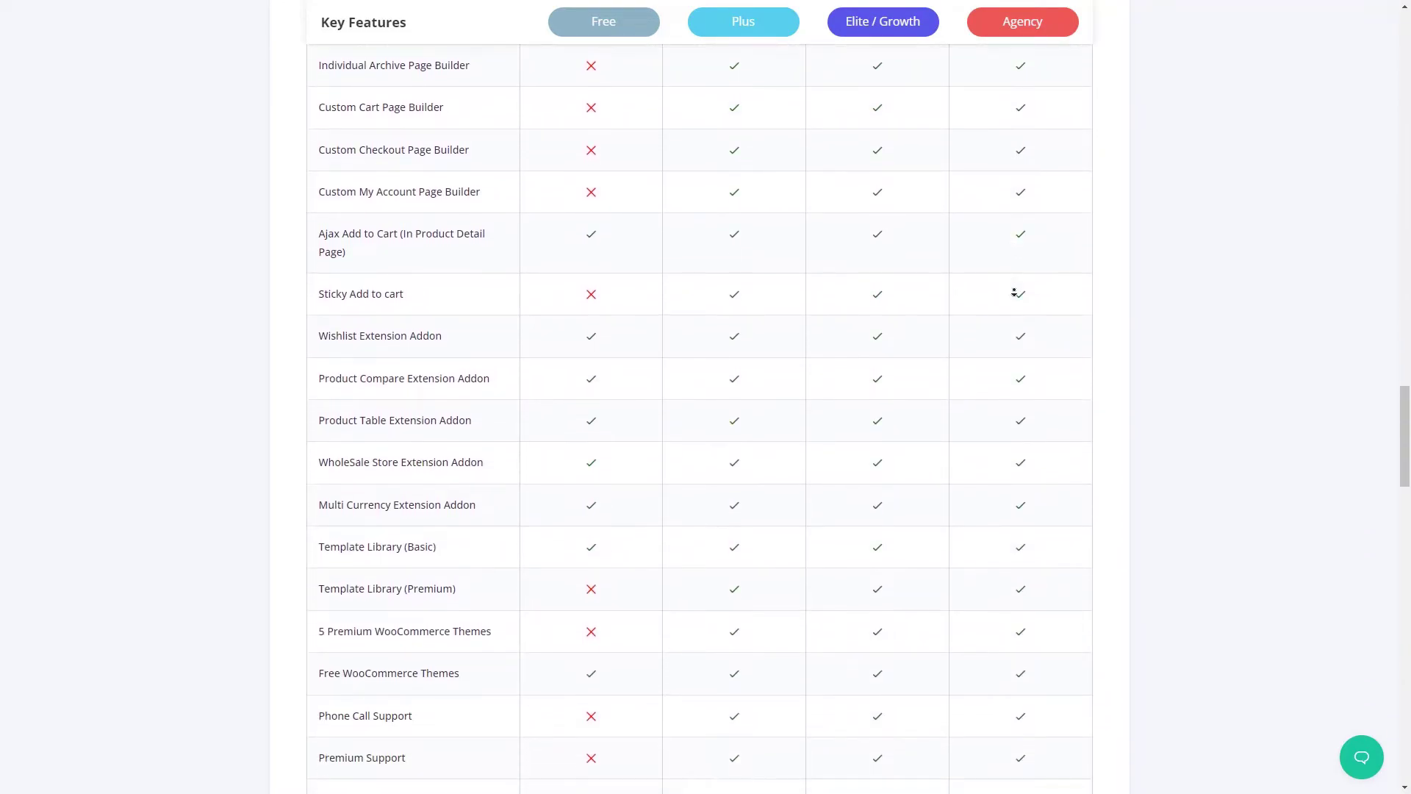
scroll(1014, 292, down, 4)
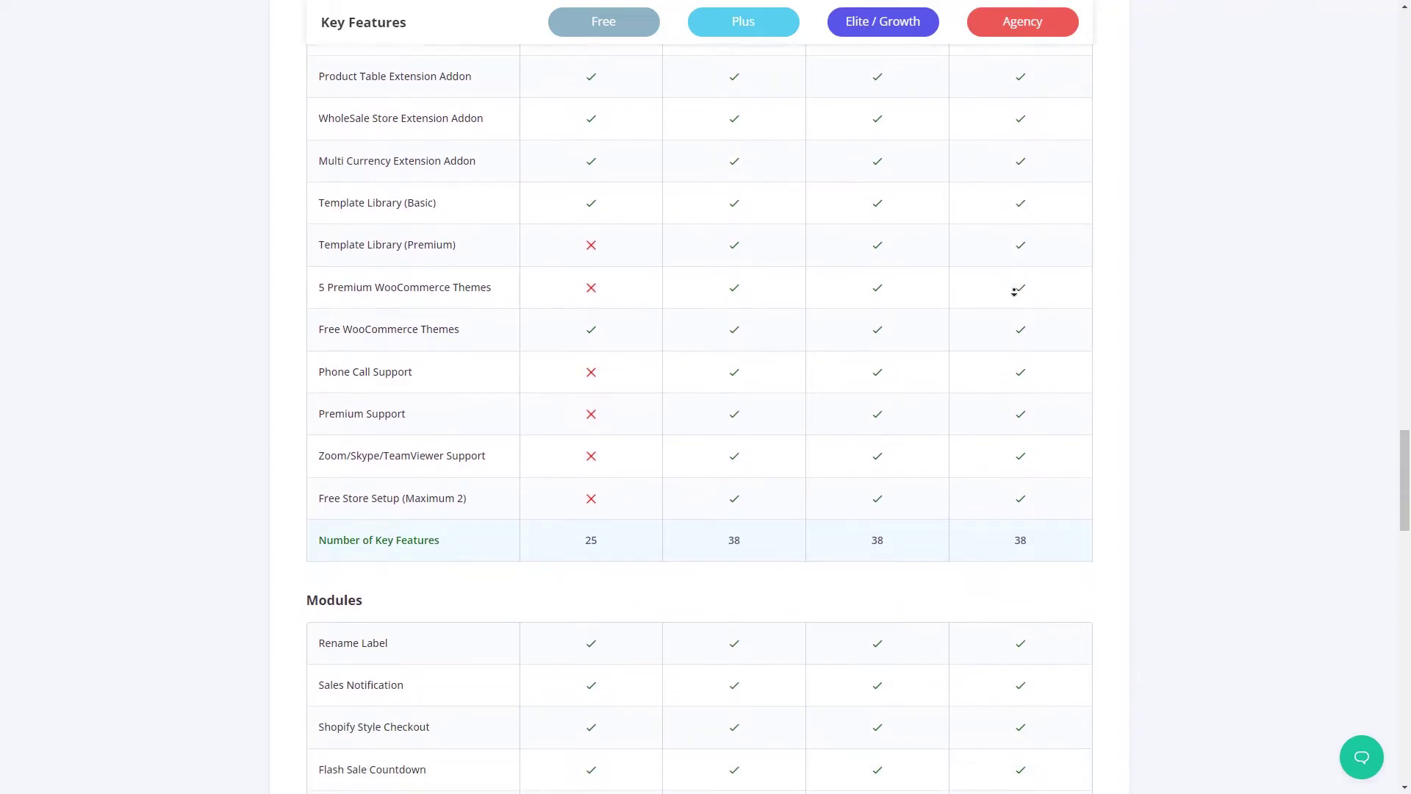
scroll(1014, 291, down, 4)
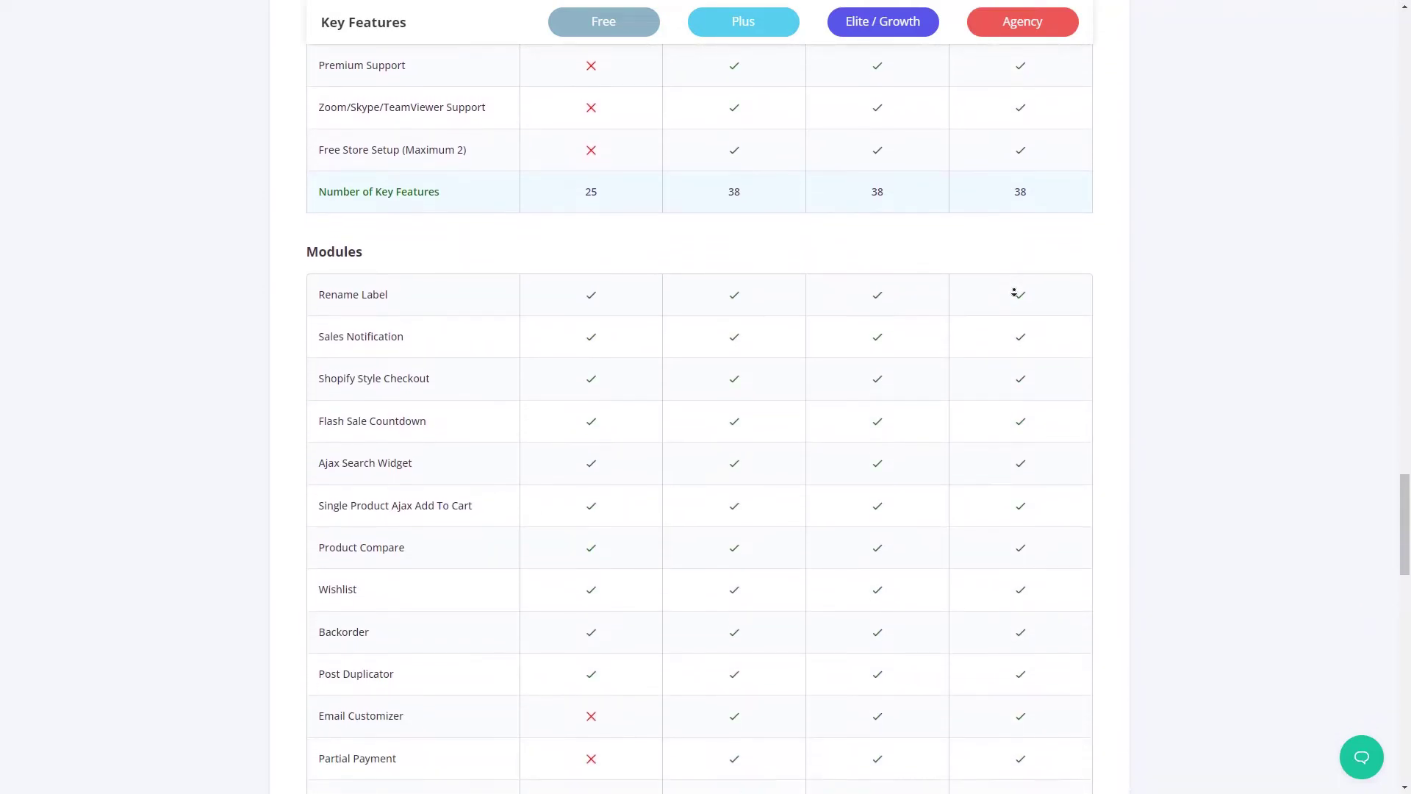
scroll(1014, 292, down, 4)
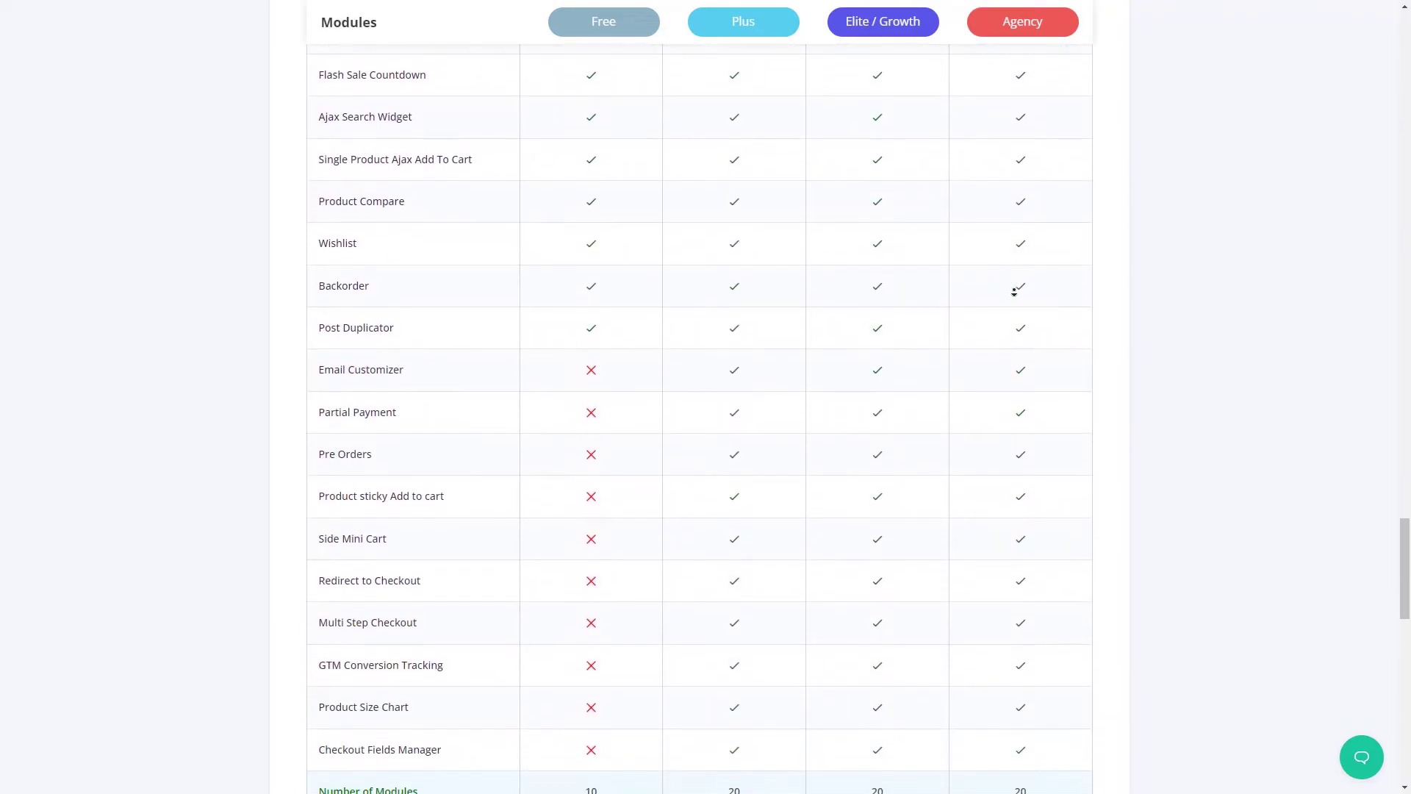
scroll(1014, 292, down, 4)
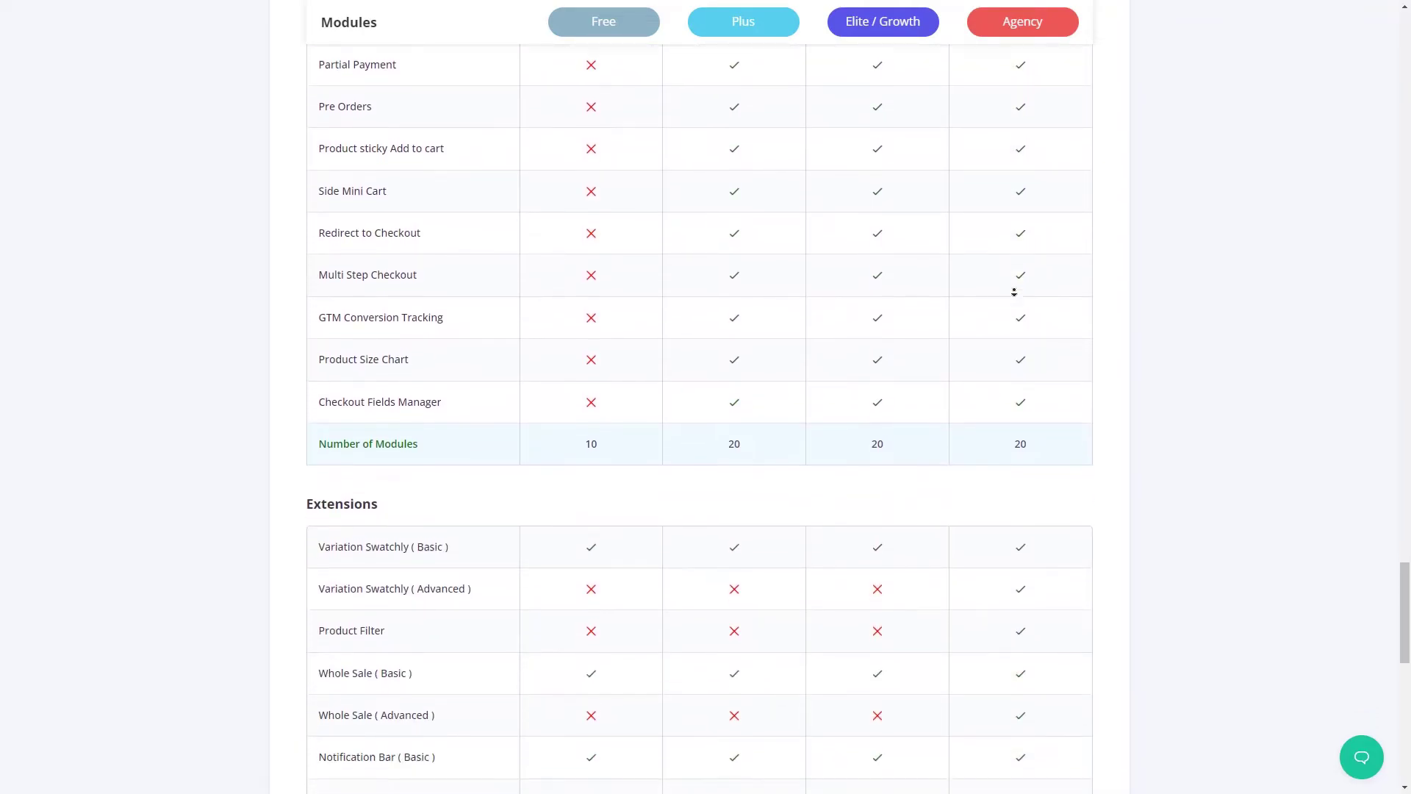
scroll(1014, 291, down, 1)
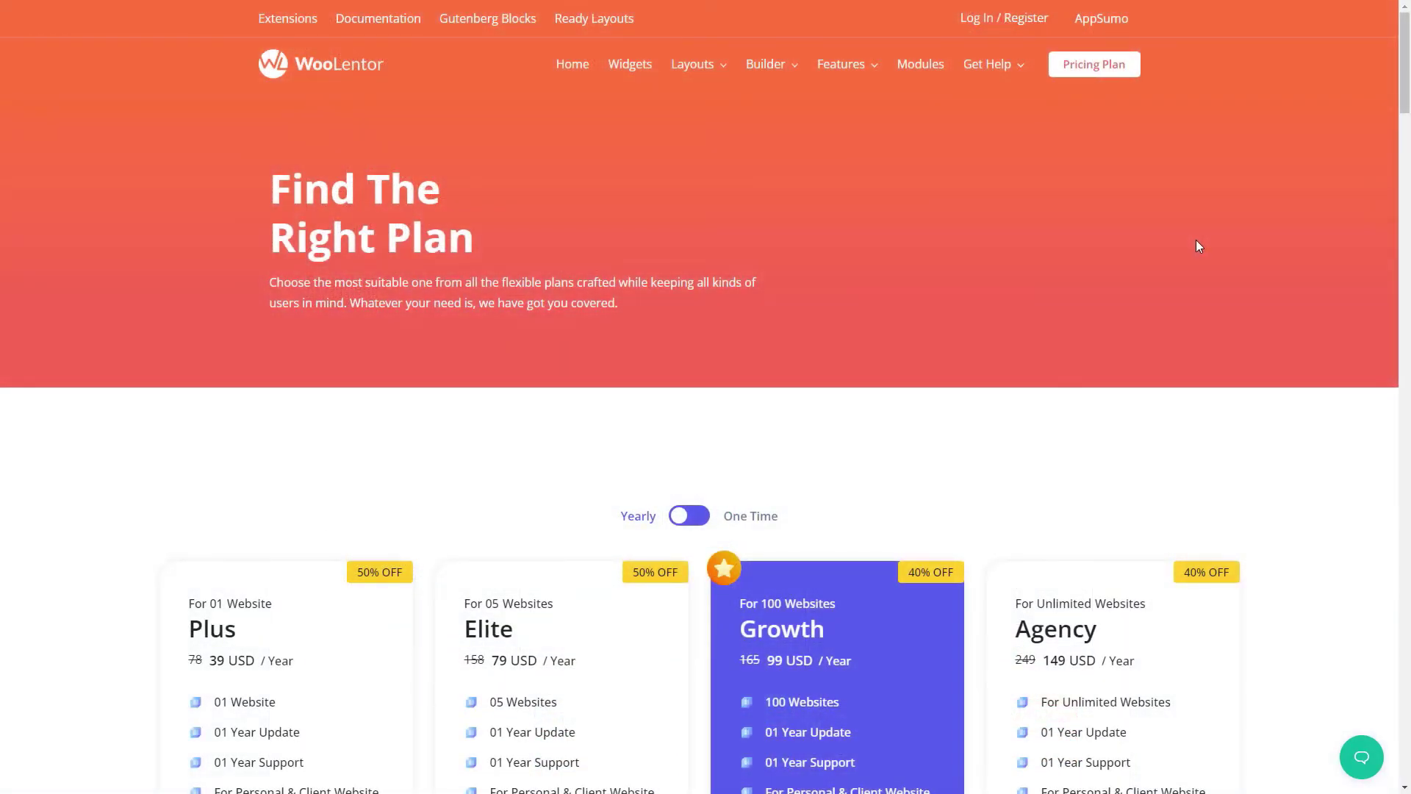
Switch the plan prices to One Time, then scroll down the WordPress.org WooLentor page.
scroll(1198, 245, down, 3)
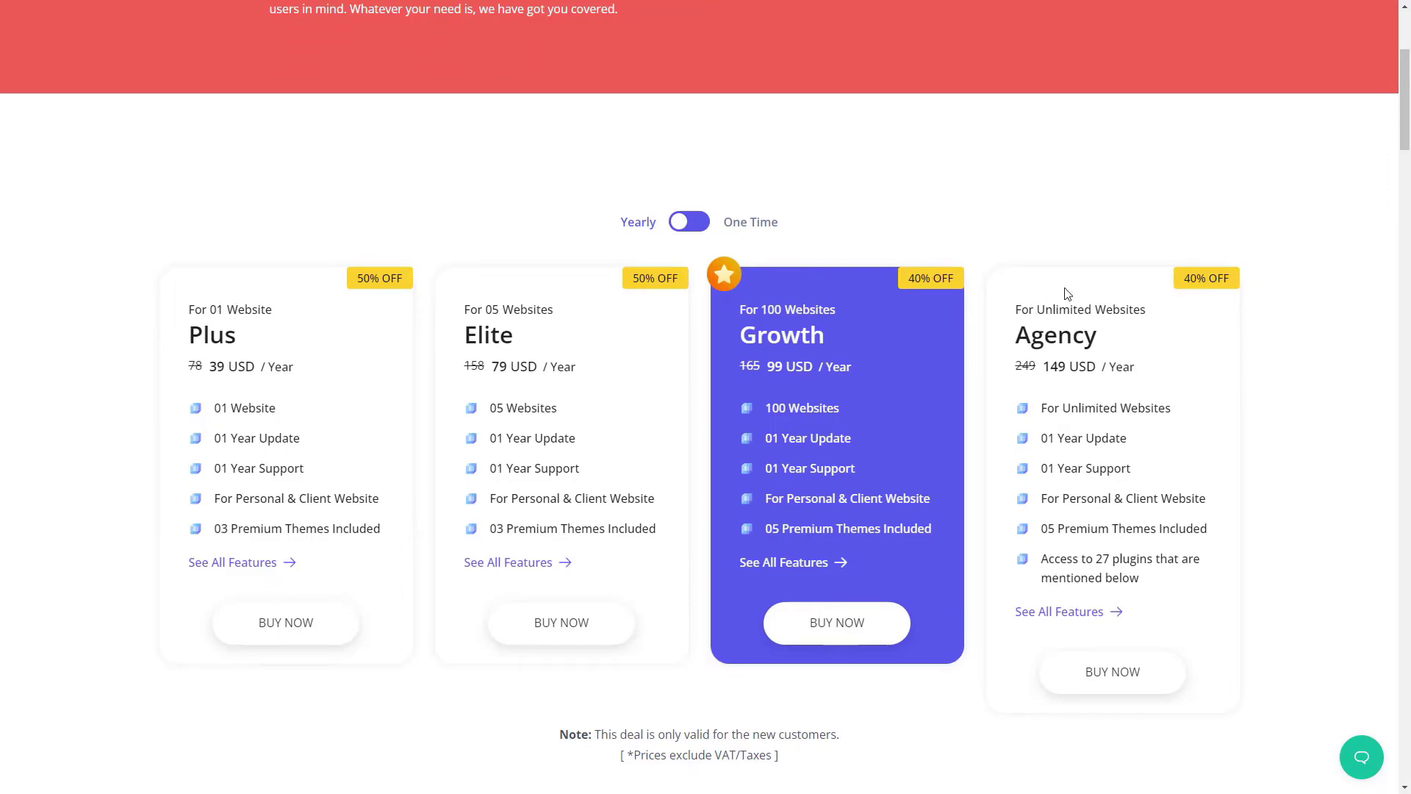
click(689, 223)
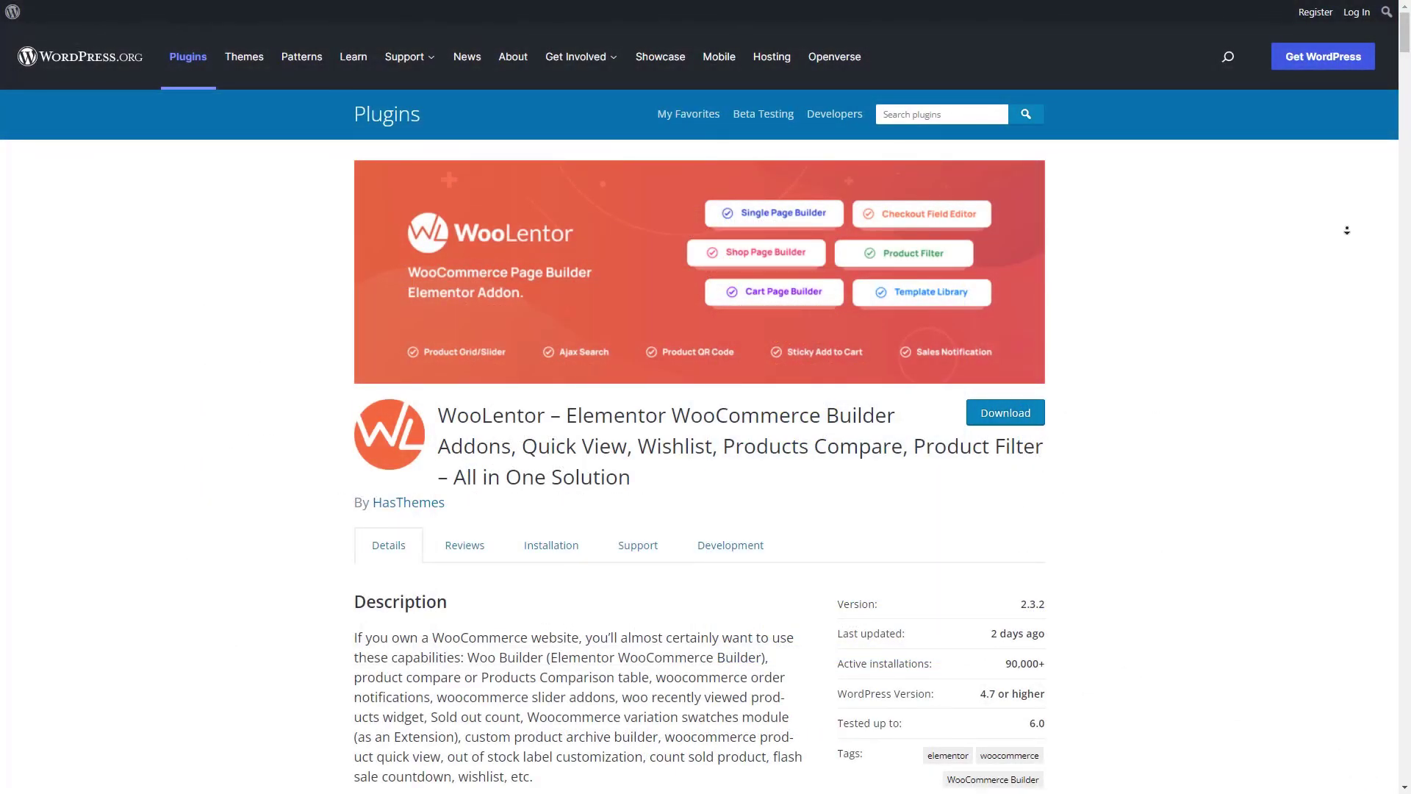
scroll(1347, 230, down, 3)
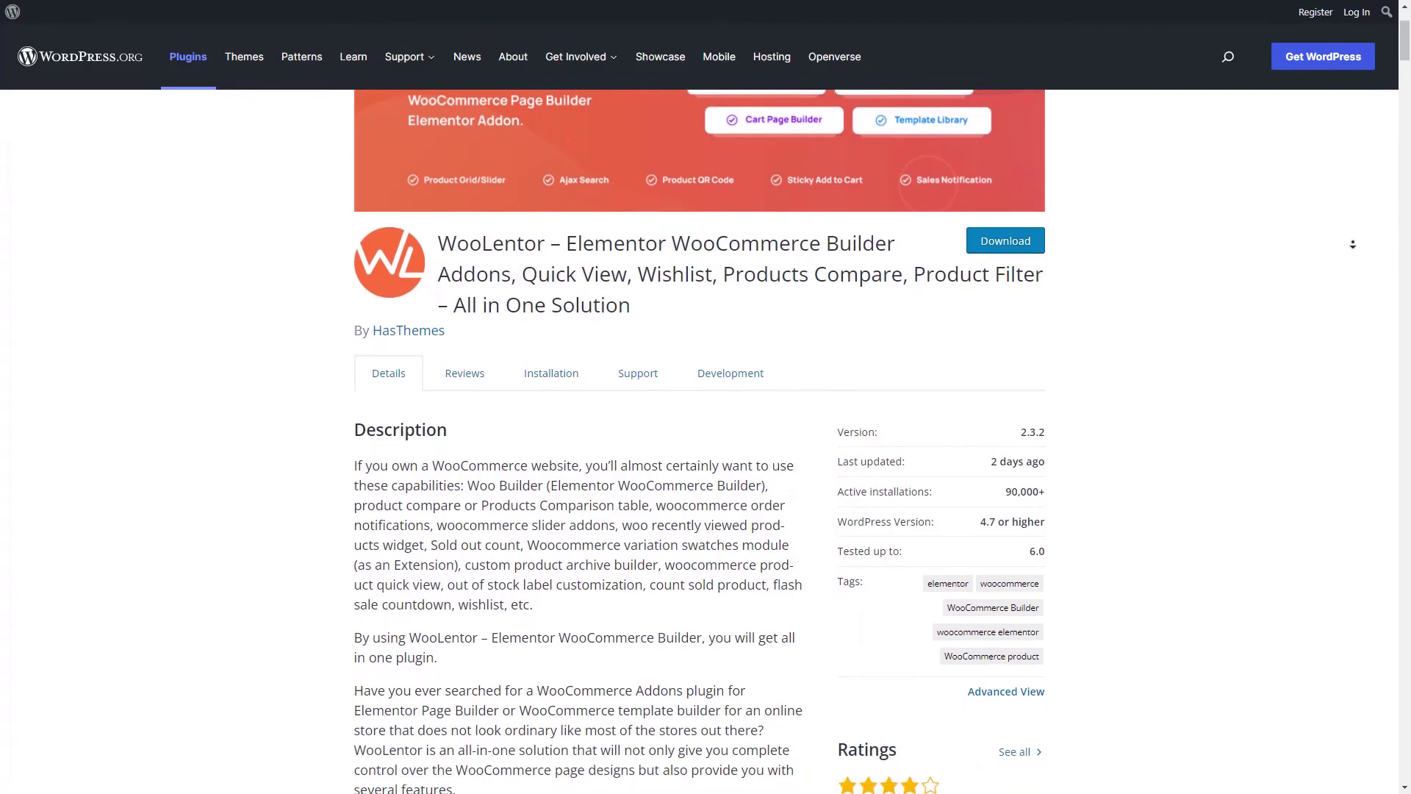
scroll(1352, 244, down, 3)
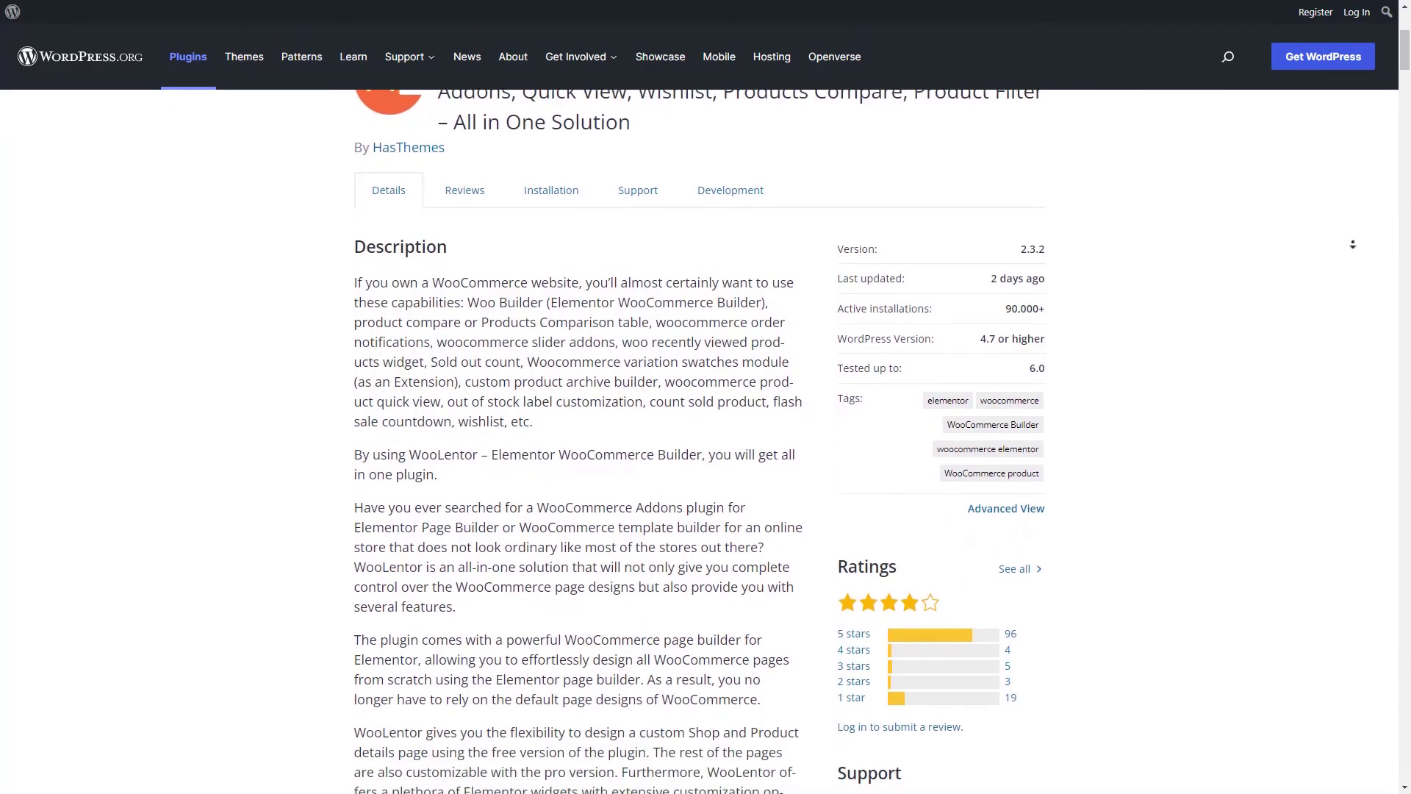